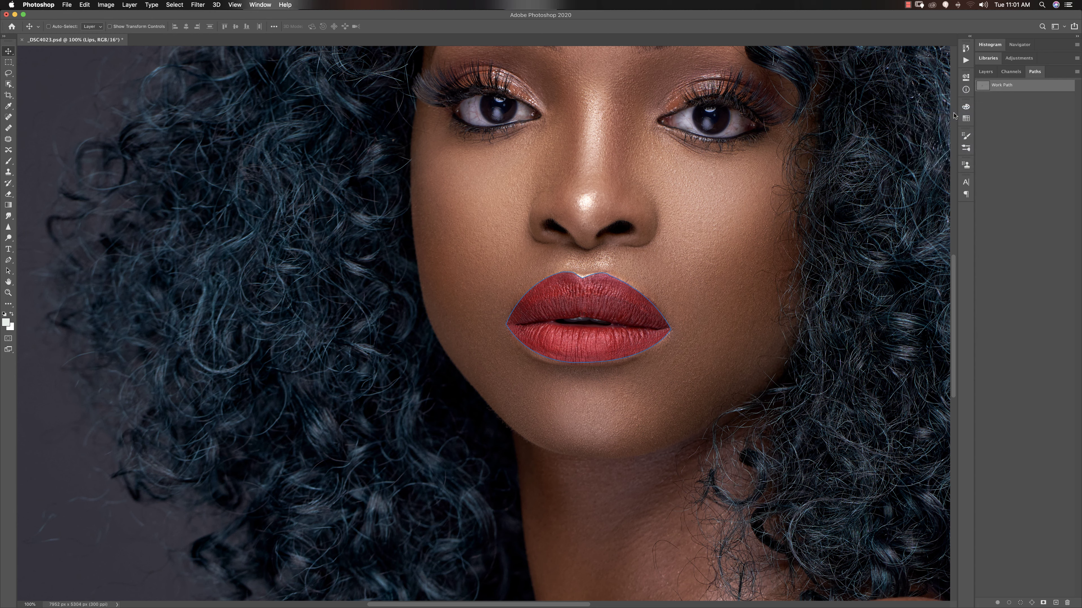
# Step: Load the work path around the lips as a selection, return to the layers and deselect it
pyautogui.click(584, 271)
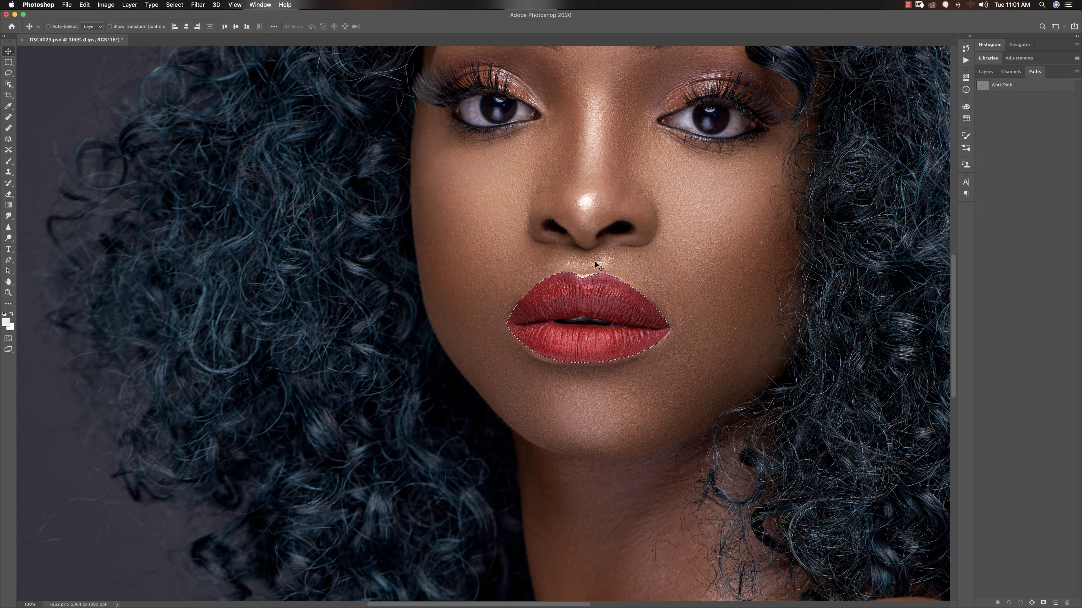
pyautogui.click(985, 72)
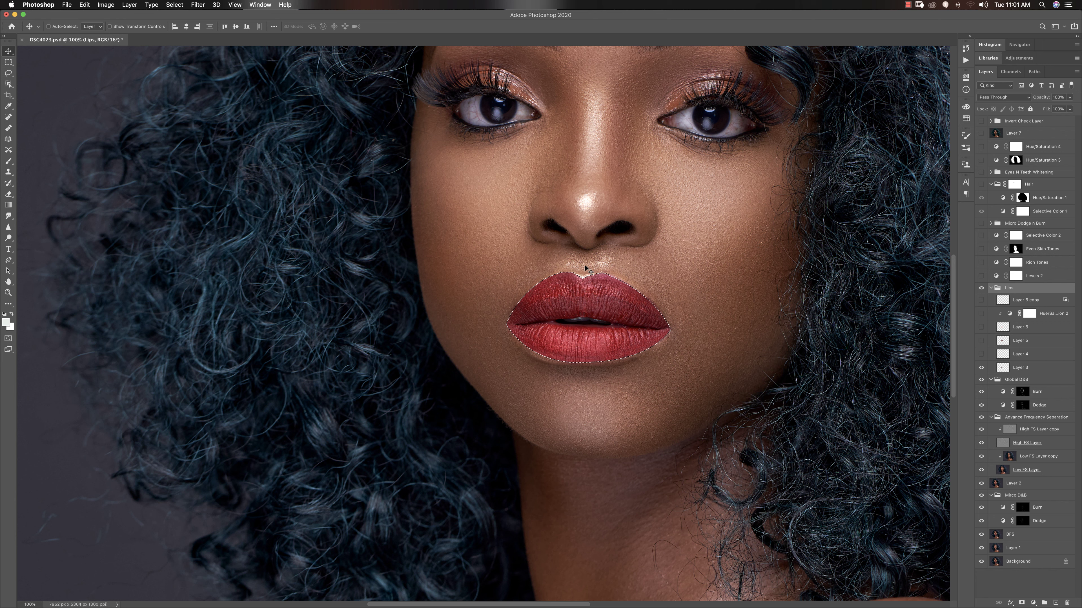
pyautogui.press('super+d')
# Step: Select Layer 3 in the Lips group and compare the lip edges with the layer hidden and shown
pyautogui.click(1019, 369)
pyautogui.click(981, 367)
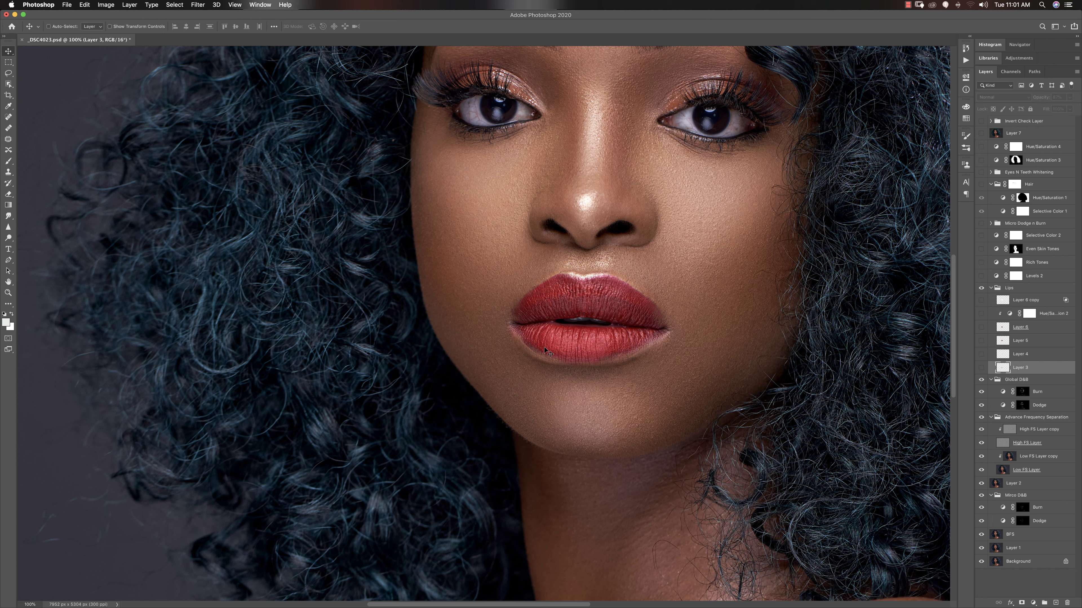
pyautogui.click(981, 368)
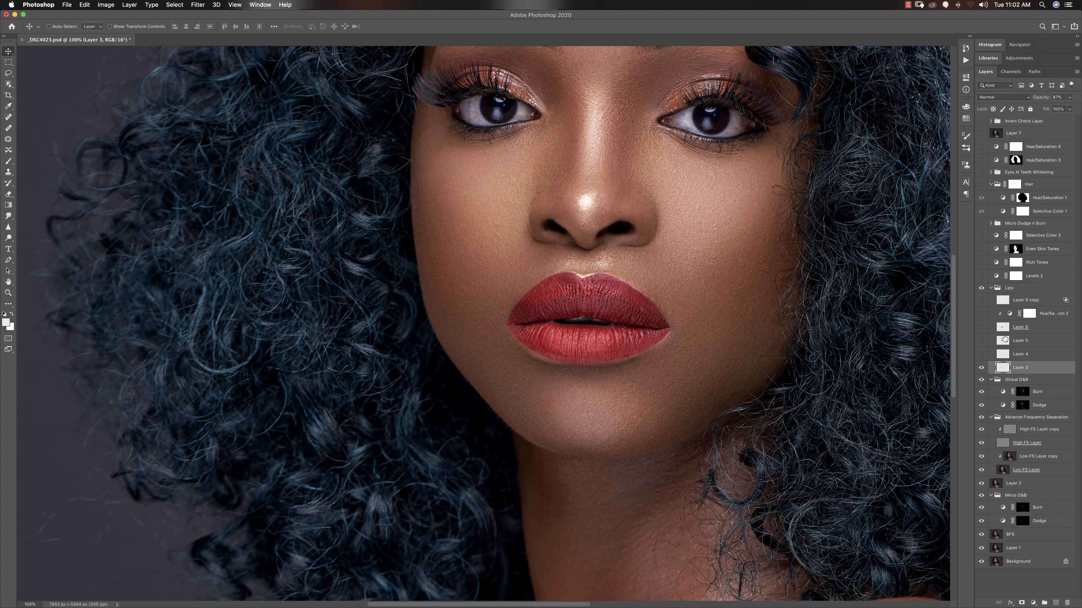
# Step: Show Layer 4 and Layer 5 in the Lips group, comparing the lips with and without Layer 5
pyautogui.click(980, 354)
pyautogui.click(981, 341)
pyautogui.click(982, 341)
pyautogui.click(981, 340)
pyautogui.click(1017, 345)
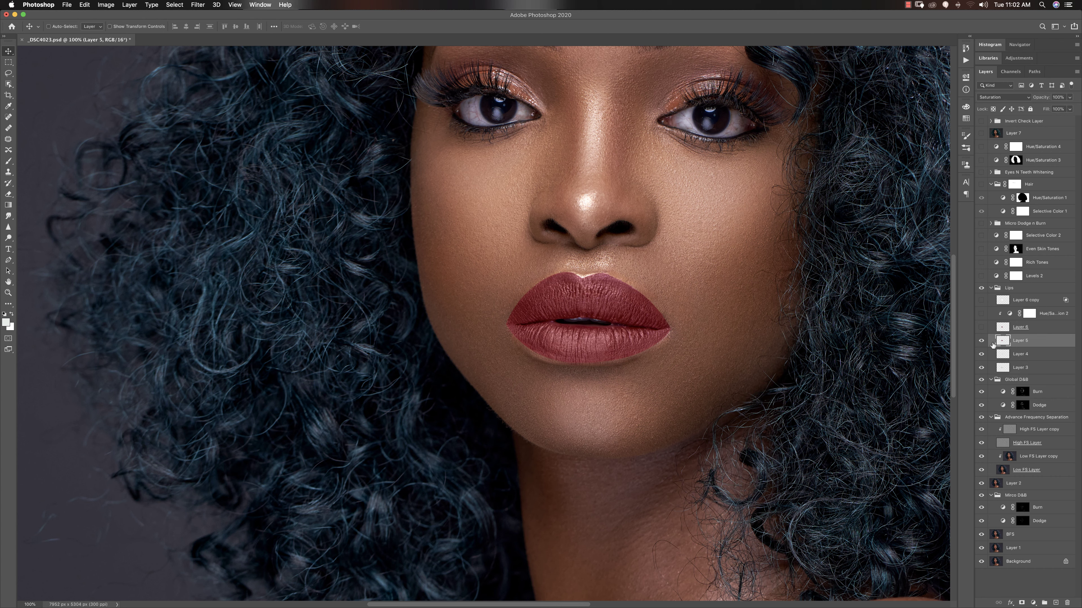
pyautogui.click(981, 341)
pyautogui.click(982, 343)
# Step: Sample the red of the upper lip as the Brush color and check Layer 5's blend mode choices
pyautogui.press('b')
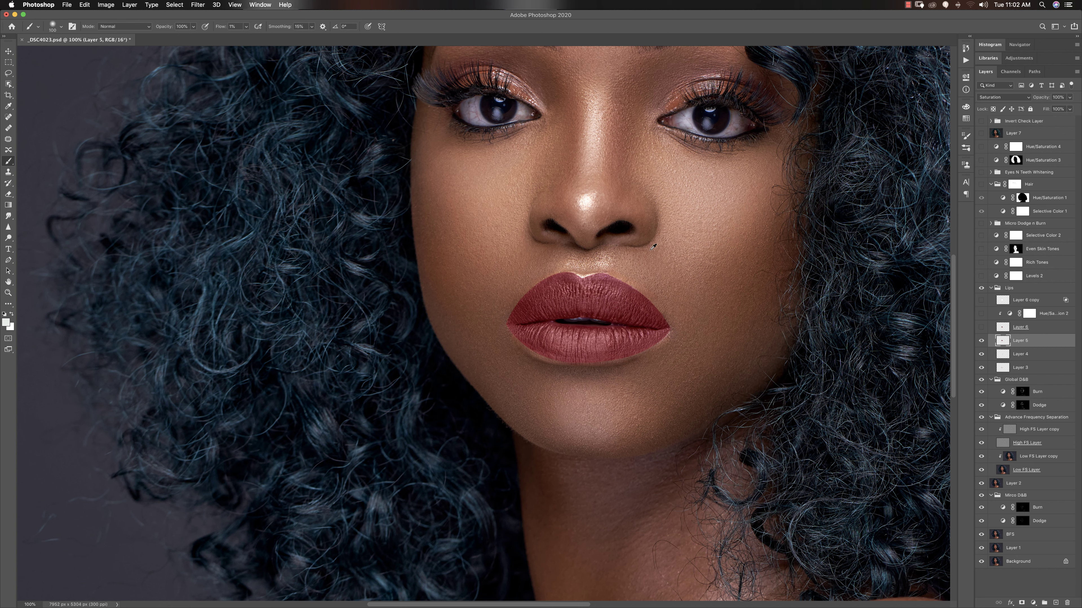
pyautogui.keyDown('alt'); pyautogui.click(587, 302); pyautogui.keyUp('alt')
pyautogui.keyDown('alt'); pyautogui.click(597, 303); pyautogui.keyUp('alt')
pyautogui.click(993, 99)
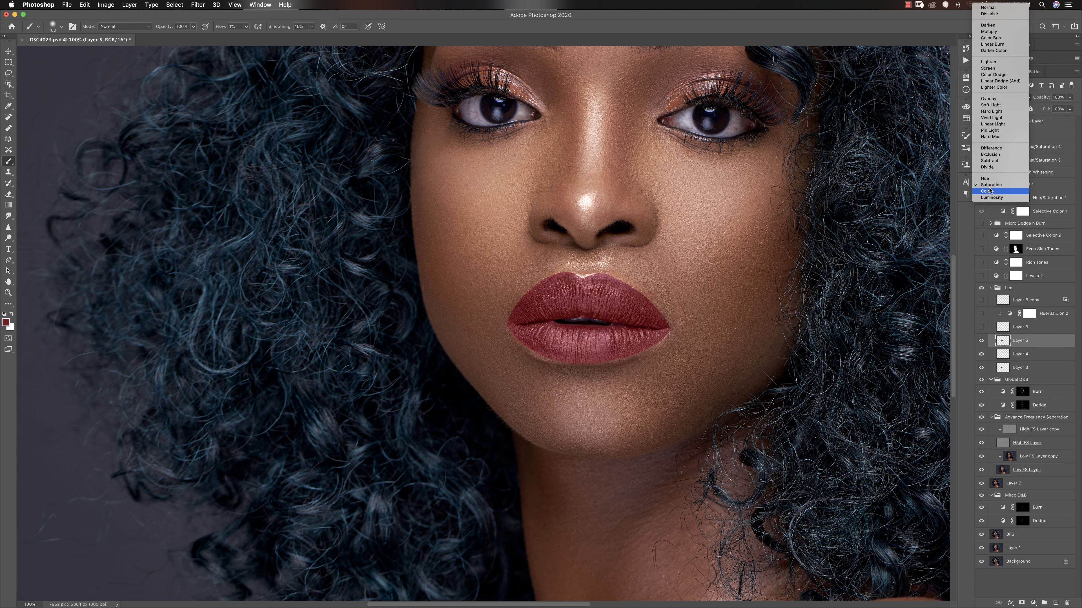
pyautogui.press('Escape')
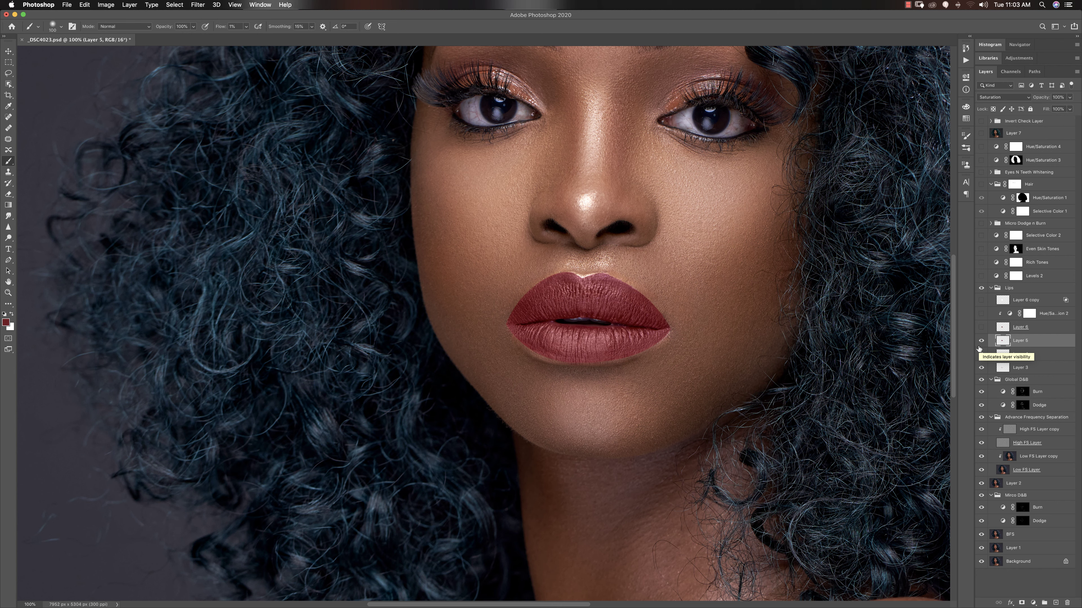
# Step: Select and show Layer 6 in the Lips group and review its blend mode choices, keeping Multiply
pyautogui.click(1043, 329)
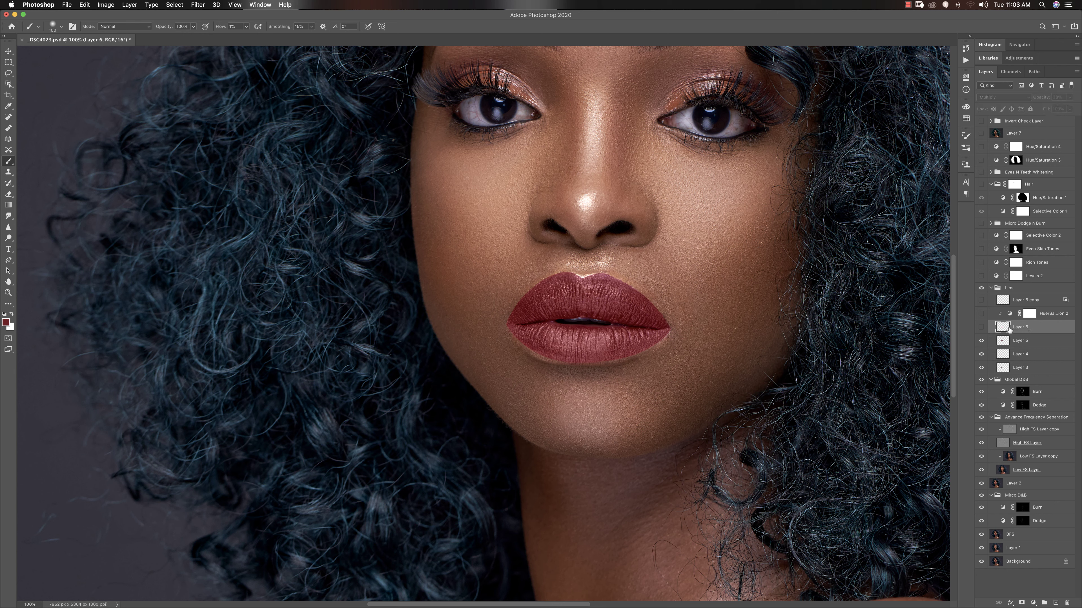
pyautogui.click(982, 329)
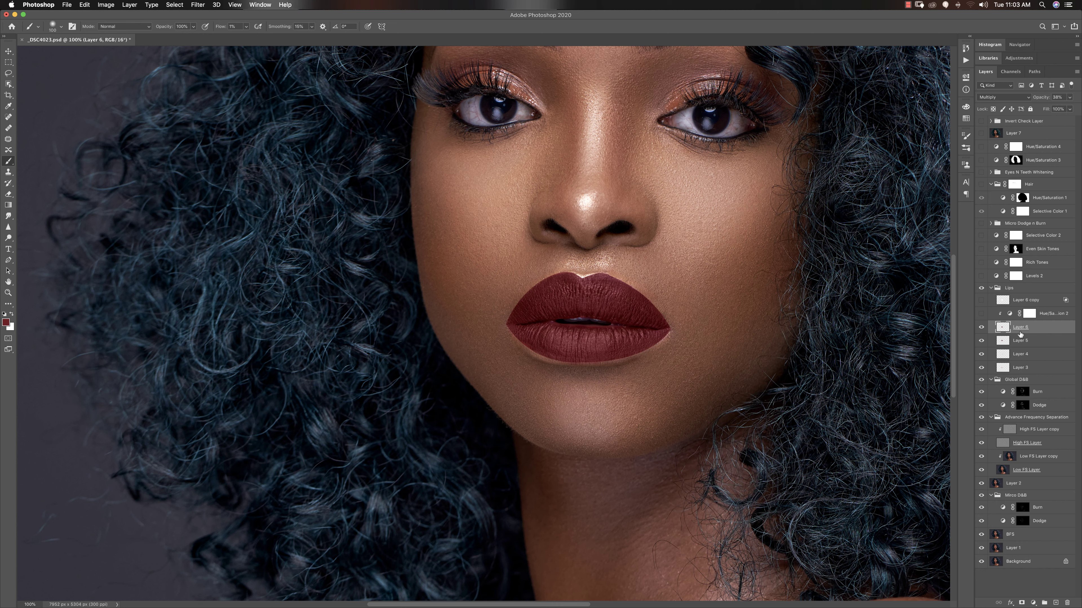
pyautogui.click(996, 97)
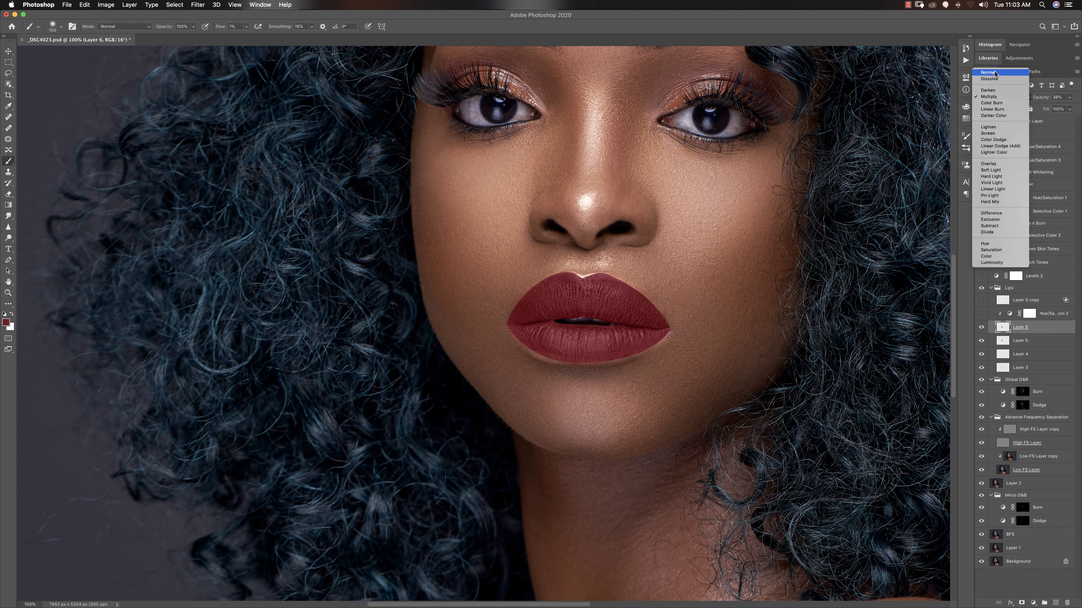
pyautogui.press('Escape')
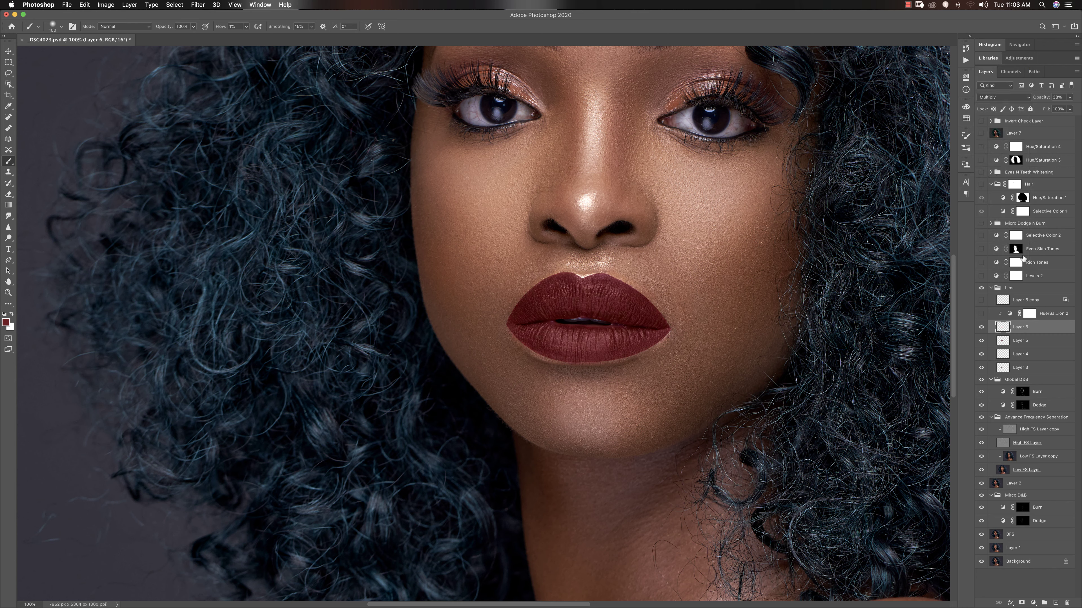
pyautogui.click(994, 98)
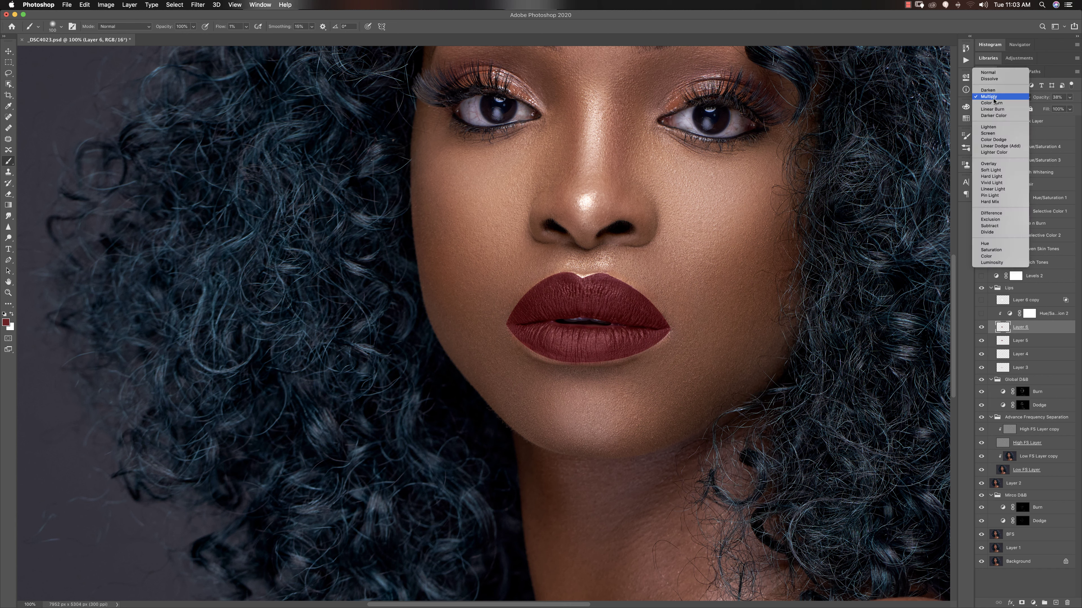
pyautogui.click(1075, 113)
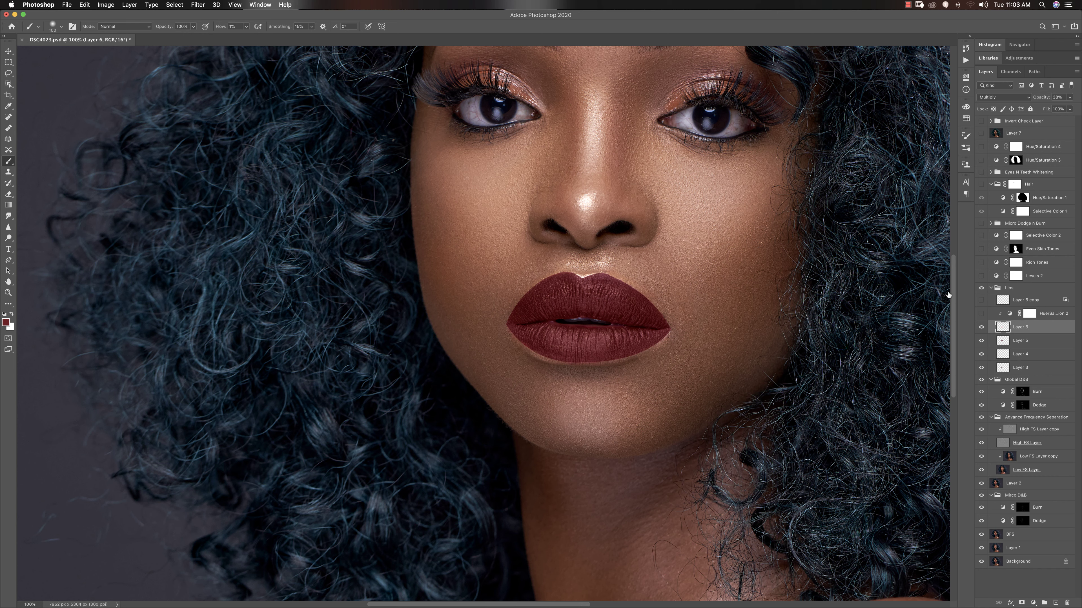
# Step: Show the Hue/Saturation 2 adjustment and Layer 6 copy in the Lips group, with Layer 6 copy selected
pyautogui.click(982, 314)
pyautogui.moveTo(1001, 326); pyautogui.dragTo(1026, 322)
pyautogui.click(1007, 305)
pyautogui.click(981, 300)
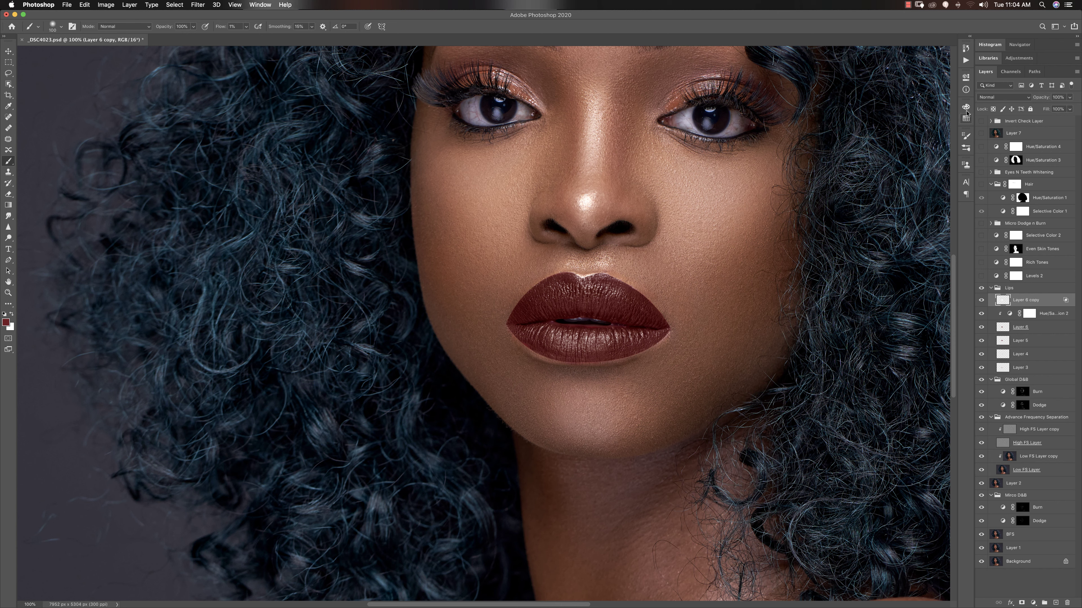
pyautogui.click(984, 99)
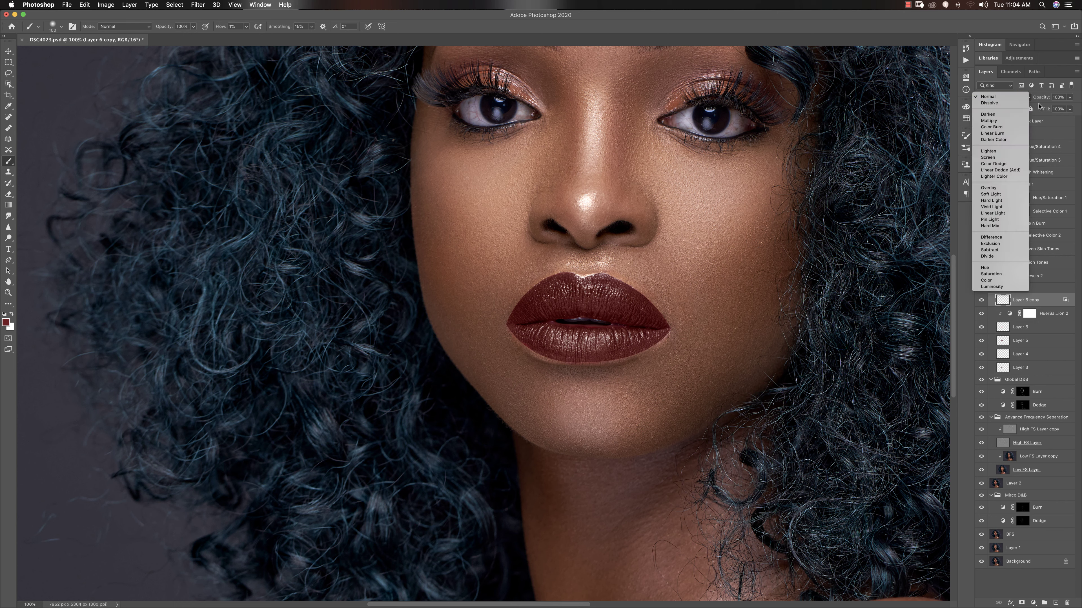
pyautogui.click(1044, 312)
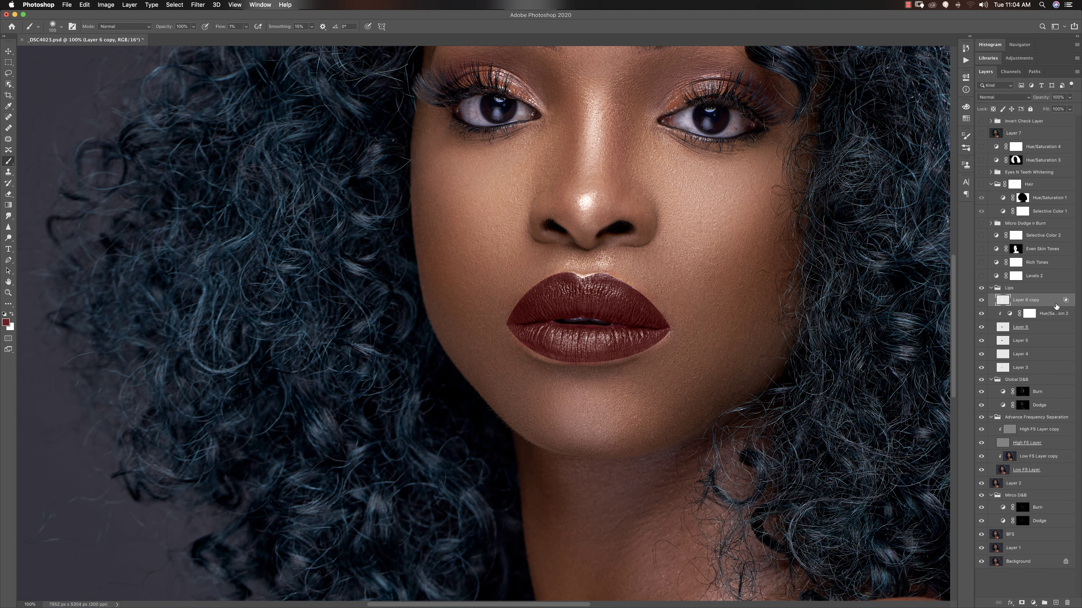
# Step: Reset the Blend If underlying black point of Layer 6 copy, split it to 58 / 145 and apply the layer style
pyautogui.rightClick(1050, 305)
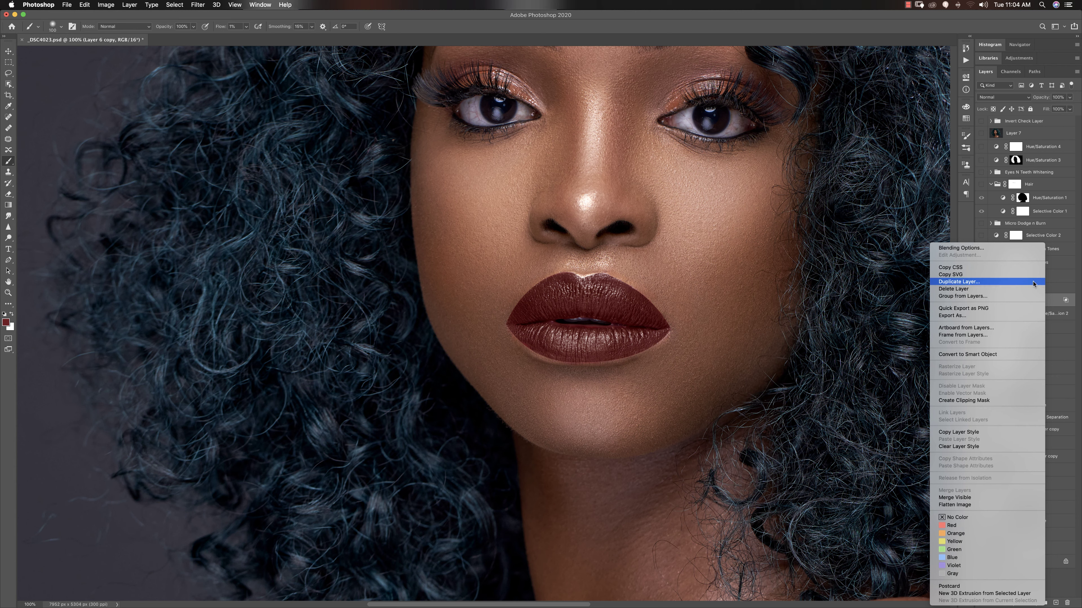
pyautogui.click(978, 248)
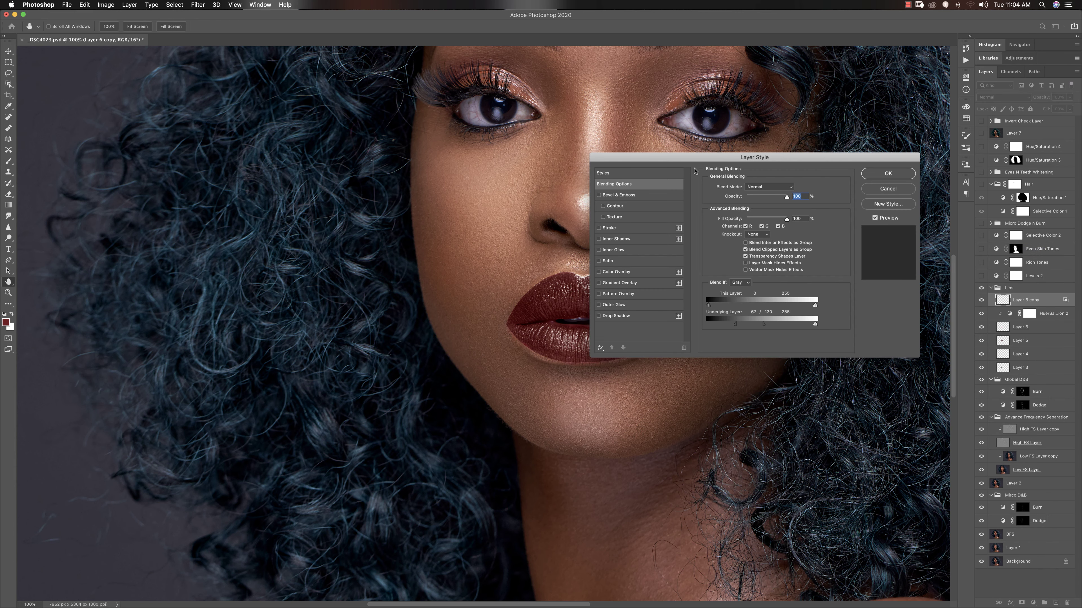
pyautogui.moveTo(693, 164); pyautogui.dragTo(783, 241)
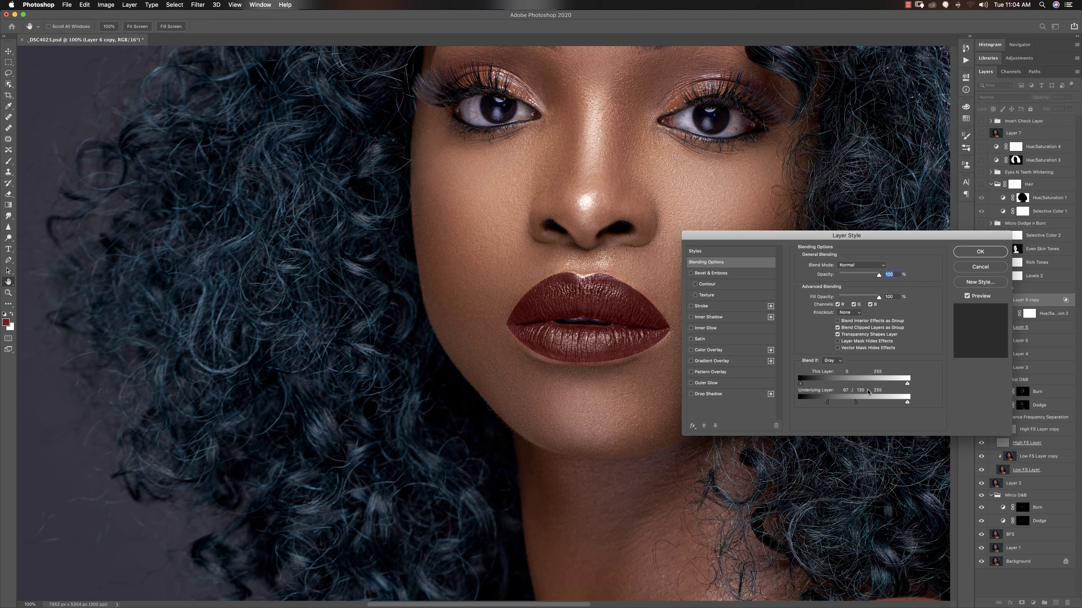
pyautogui.moveTo(855, 402); pyautogui.dragTo(792, 407)
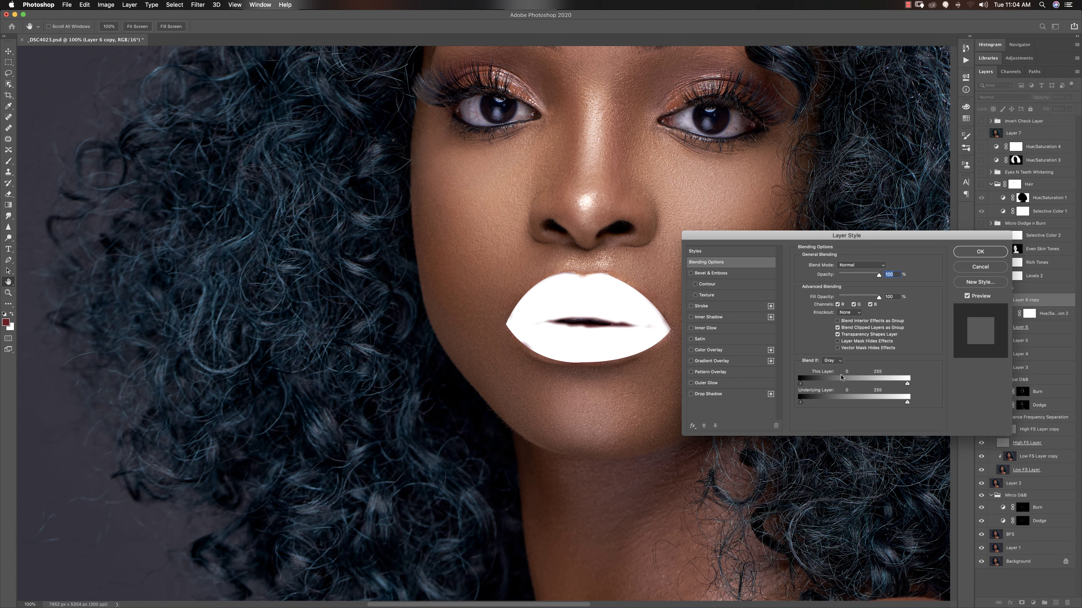
pyautogui.moveTo(800, 402); pyautogui.dragTo(830, 403)
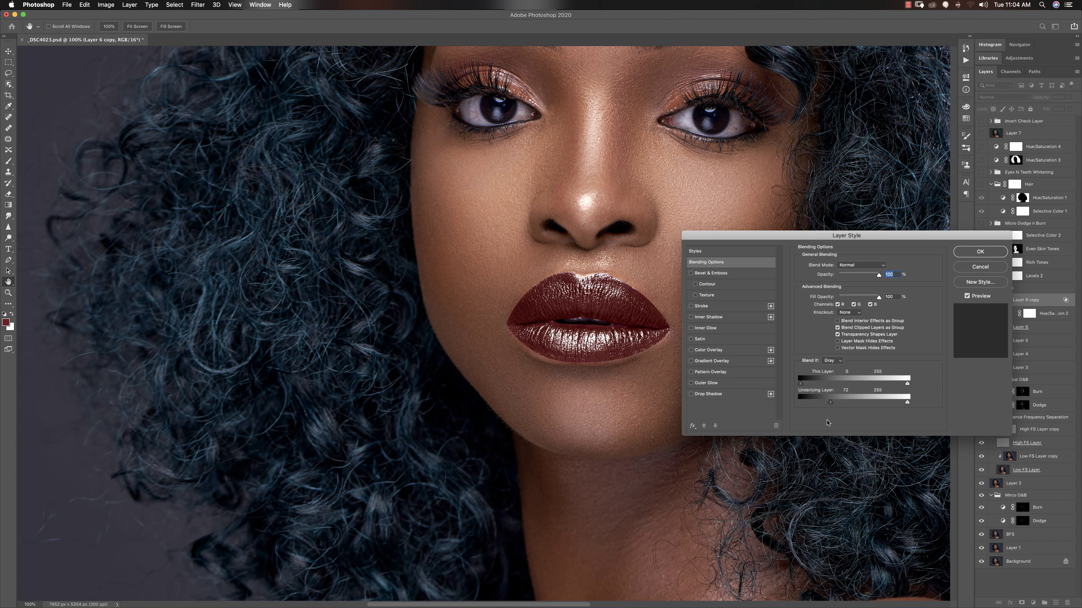
pyautogui.press('alt')
pyautogui.moveTo(830, 404)
pyautogui.mouseDown()
pyautogui.moveTo(812, 403)
pyautogui.moveTo(862, 404)
pyautogui.moveTo(818, 404)
pyautogui.moveTo(828, 404)
pyautogui.mouseUp()
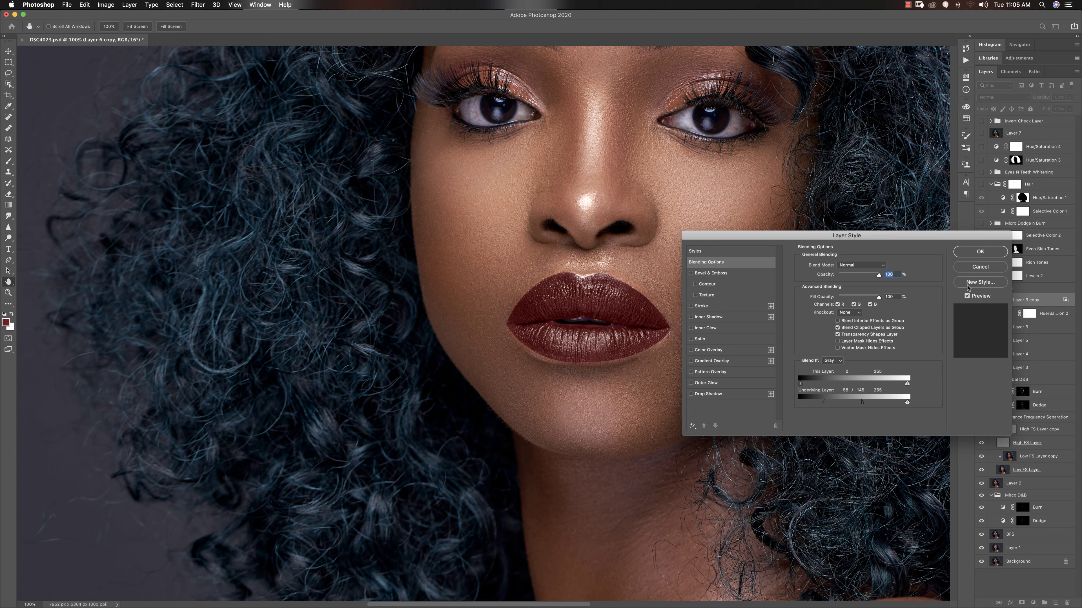
pyautogui.click(983, 252)
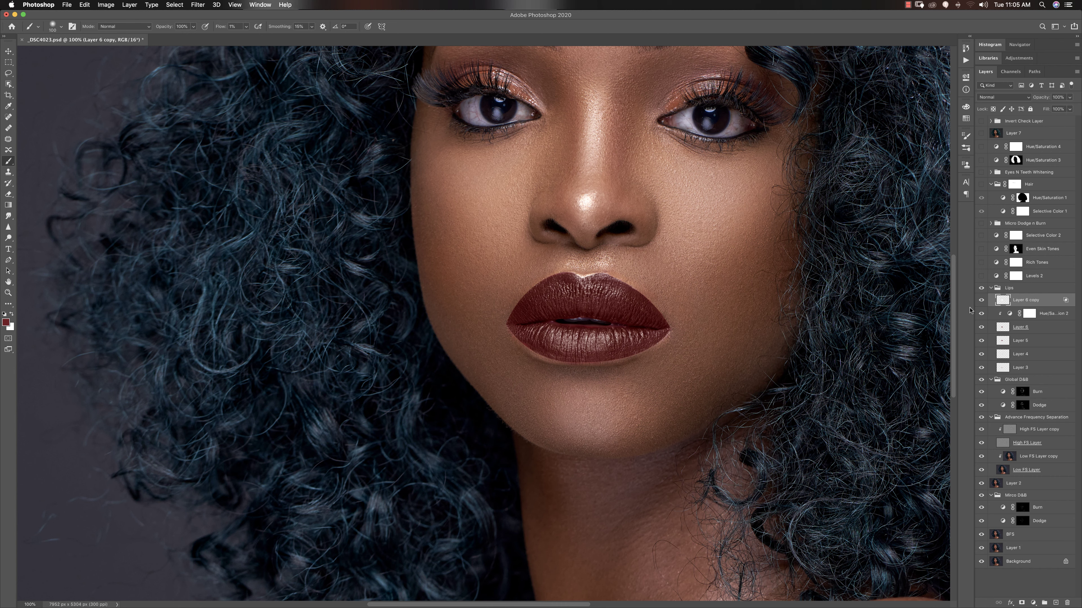
# Step: Collapse the Lips group and show the Levels 2 adjustment, reviewing its level settings
pyautogui.click(991, 289)
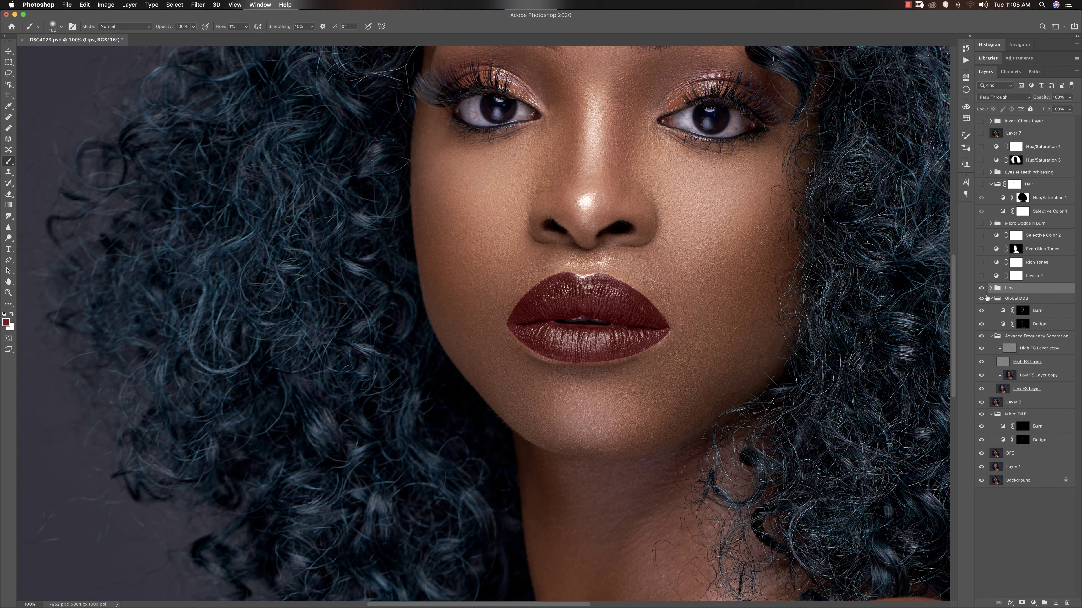
pyautogui.click(1015, 276)
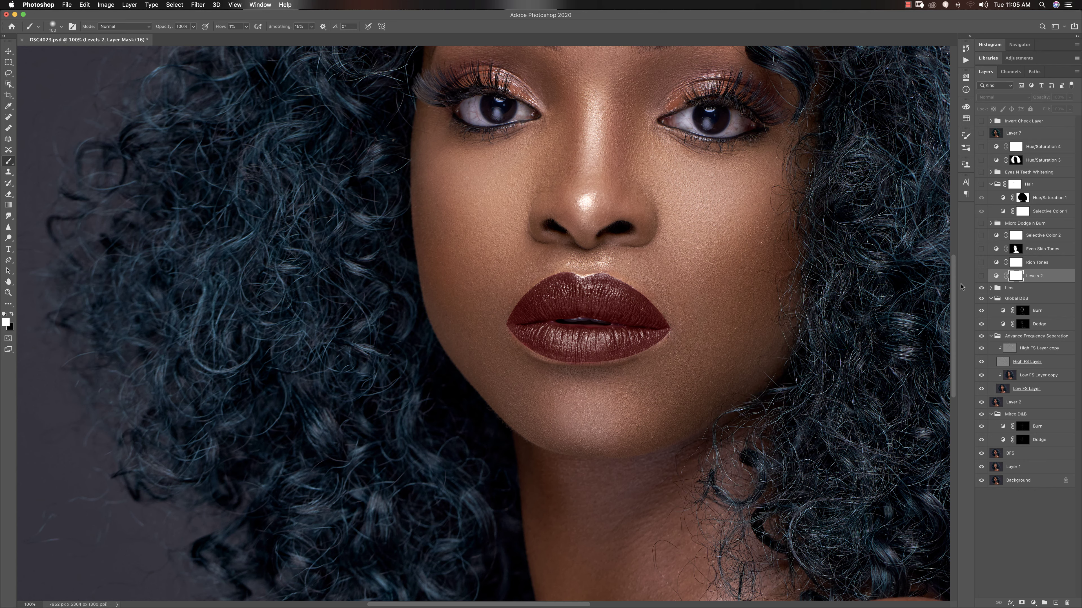
pyautogui.press('z')
pyautogui.keyDown('alt'); pyautogui.click(591, 341); pyautogui.keyUp('alt')
pyautogui.keyDown('alt'); pyautogui.click(576, 352); pyautogui.keyUp('alt')
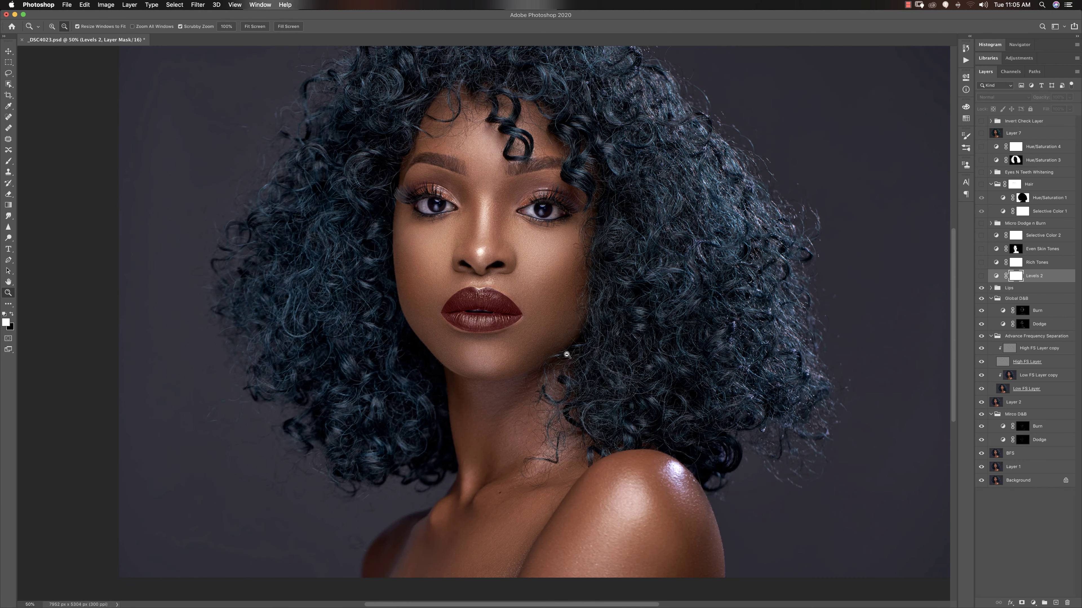
pyautogui.press('b')
pyautogui.click(981, 276)
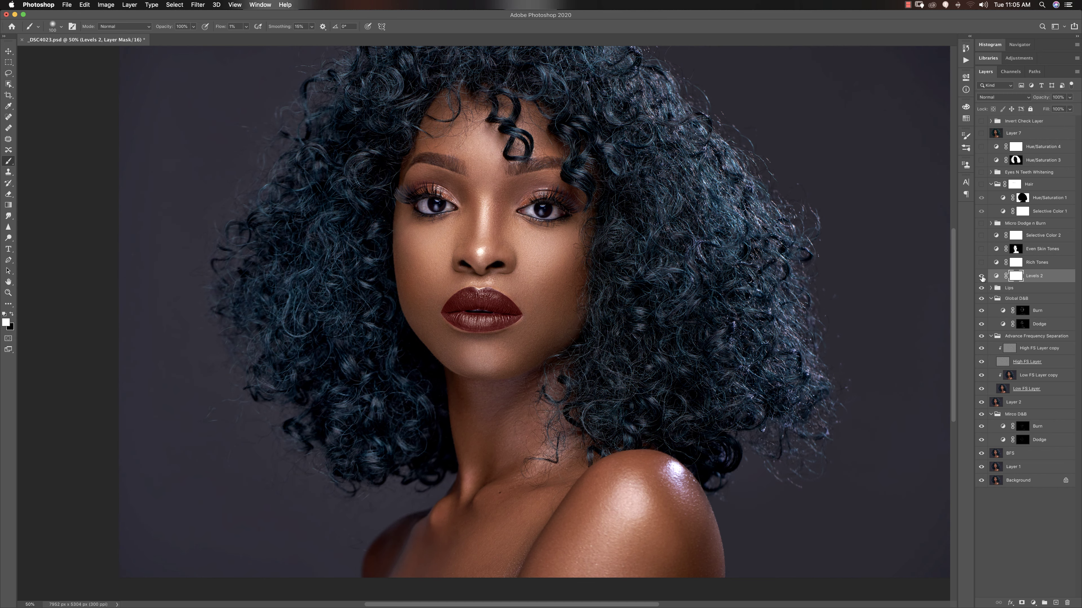
pyautogui.doubleClick(995, 276)
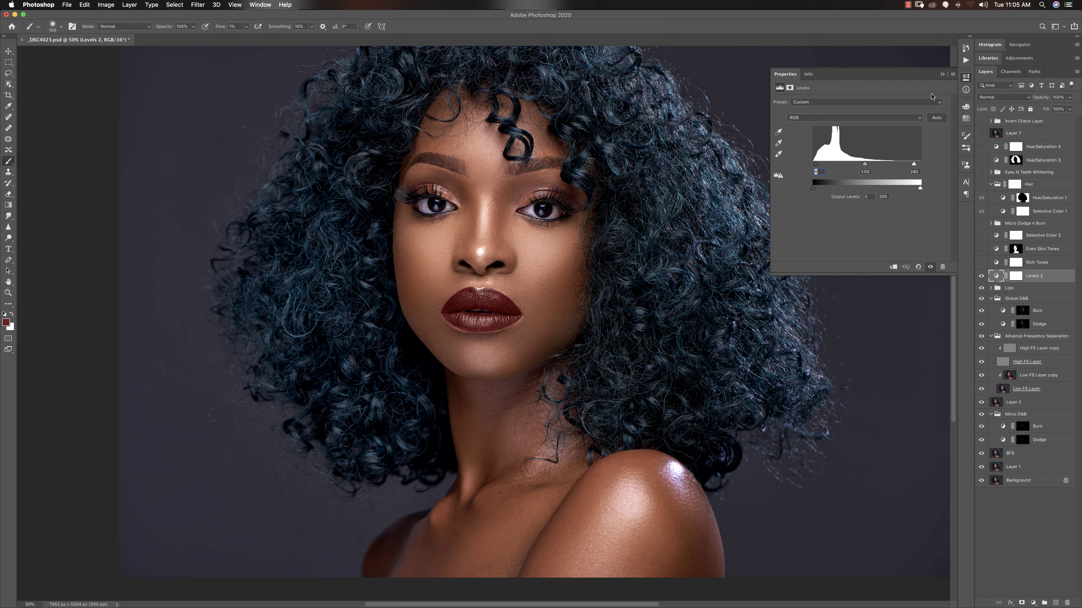
pyautogui.click(943, 75)
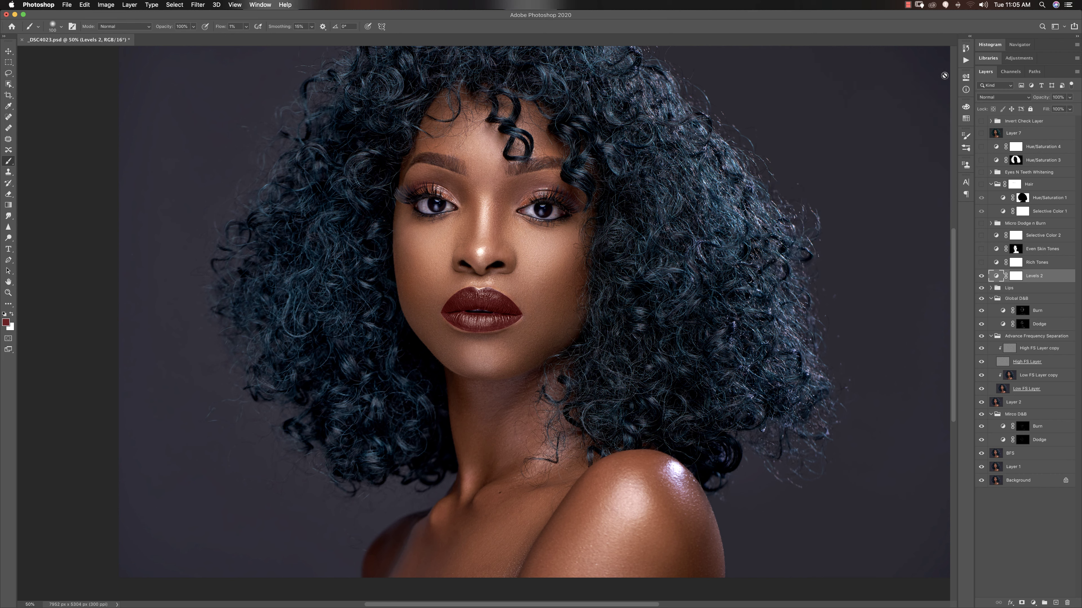
# Step: Show the Rich Tones and Even Skin Tones adjustments, displaying the list of recorded actions for reference
pyautogui.click(995, 265)
pyautogui.click(981, 262)
pyautogui.press('d')
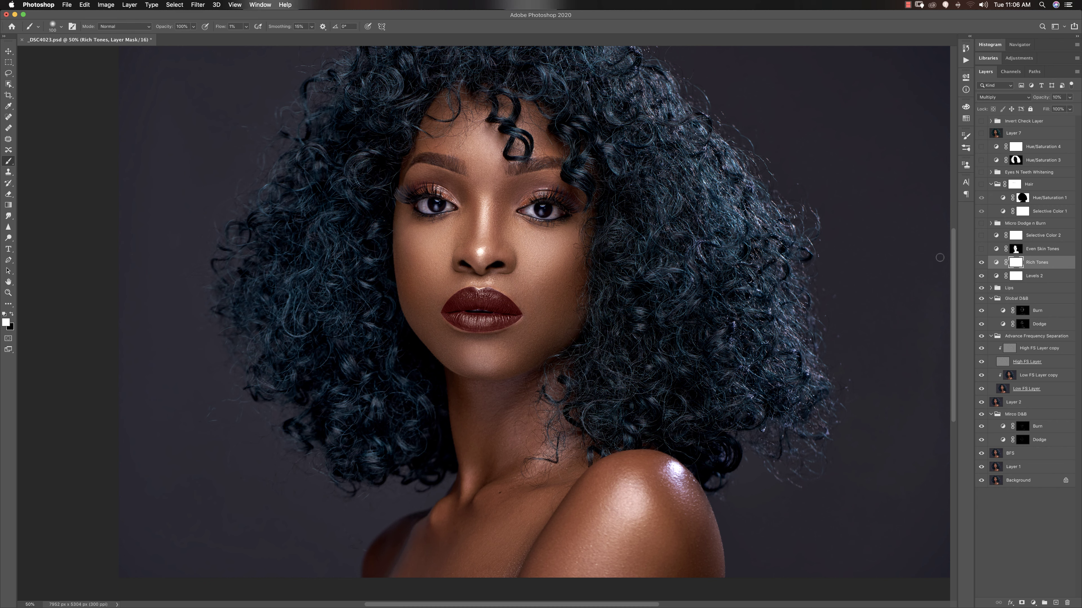
pyautogui.click(965, 60)
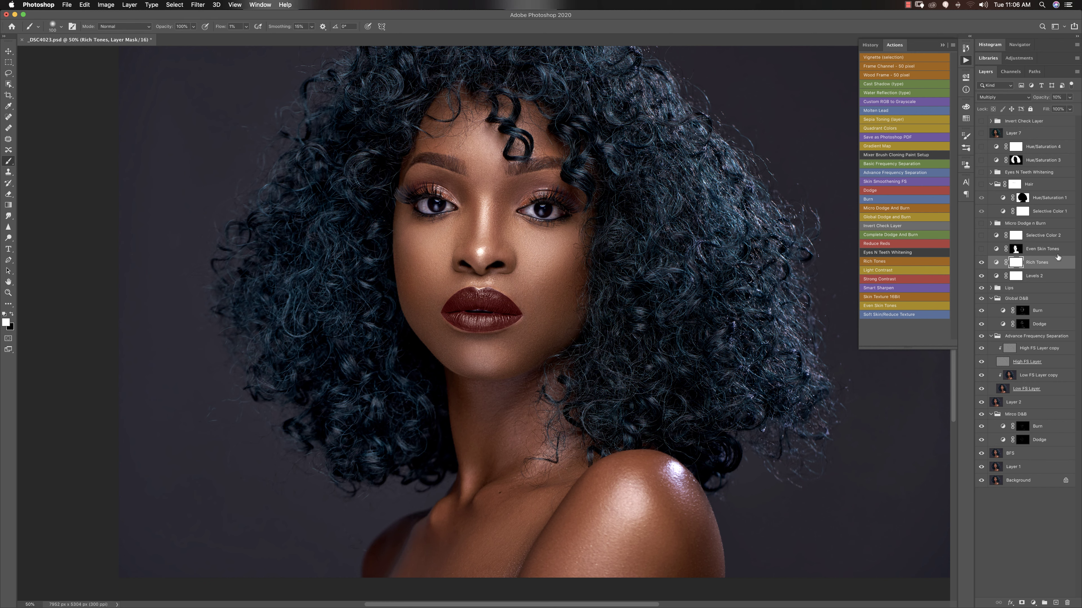
pyautogui.click(1047, 250)
pyautogui.click(980, 250)
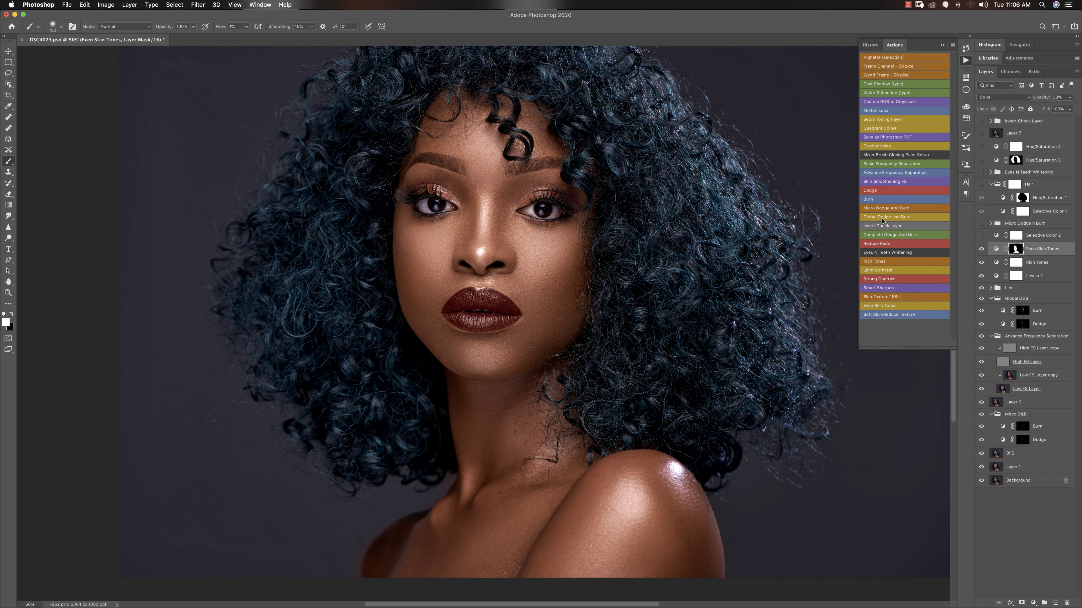
# Step: Show the Selective Color 2 adjustment and review its Reds settings
pyautogui.click(981, 235)
pyautogui.doubleClick(995, 235)
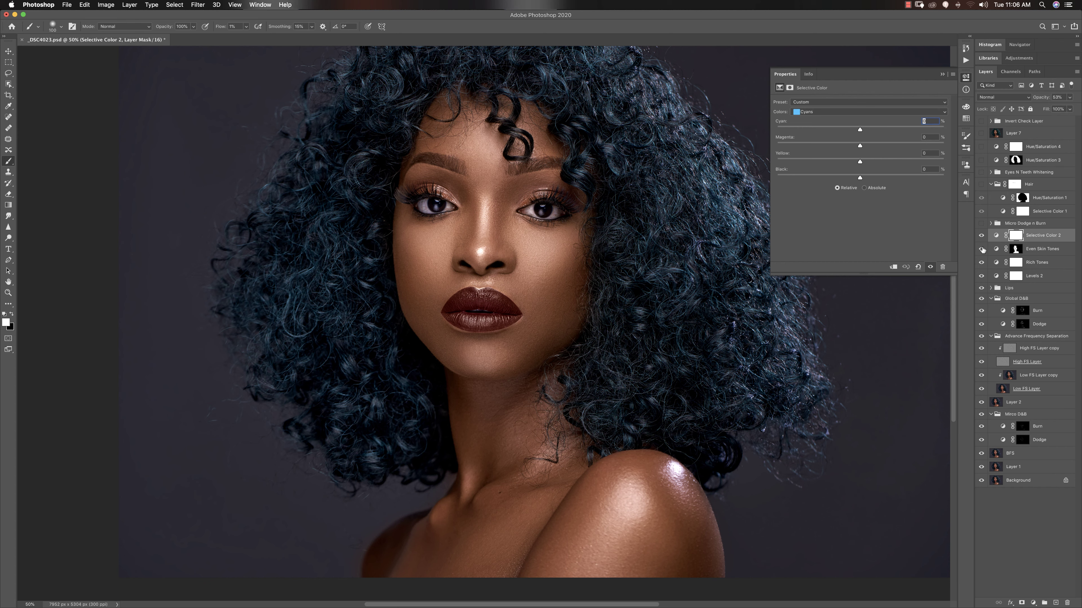
pyautogui.click(834, 114)
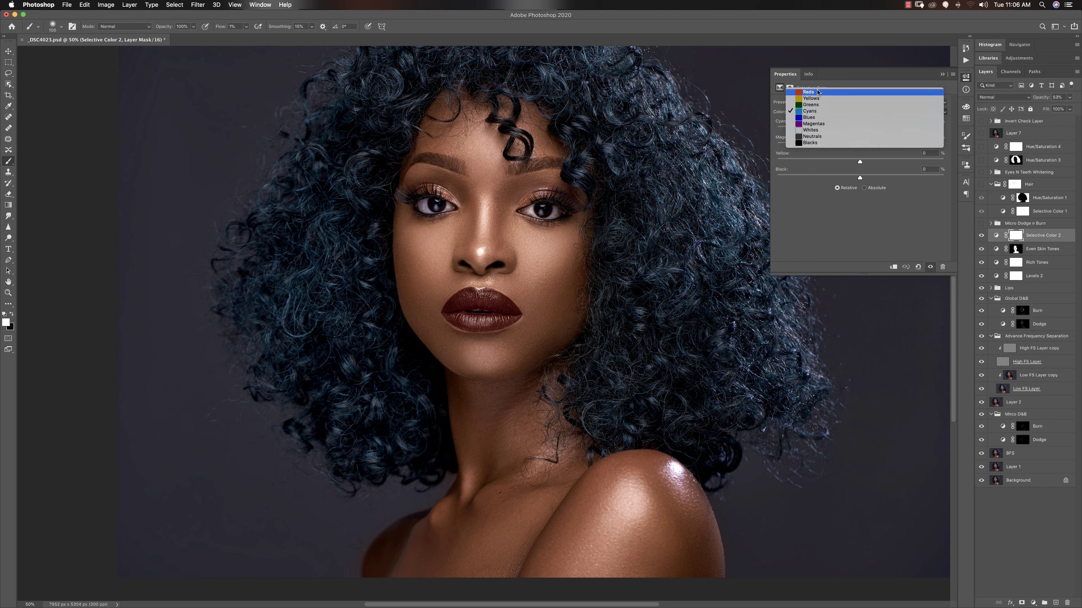
pyautogui.click(816, 91)
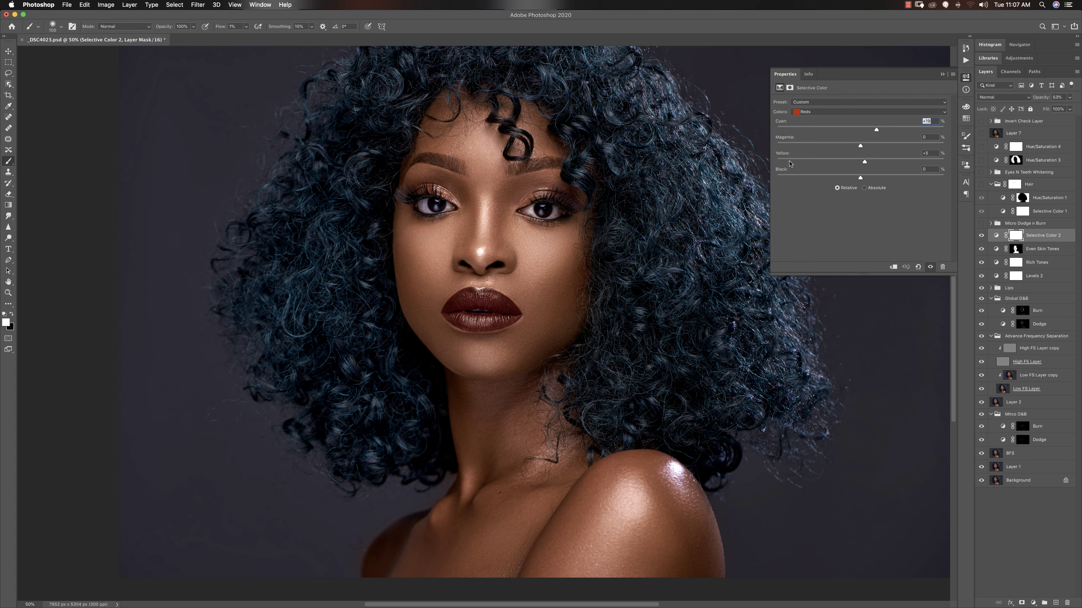
pyautogui.click(942, 74)
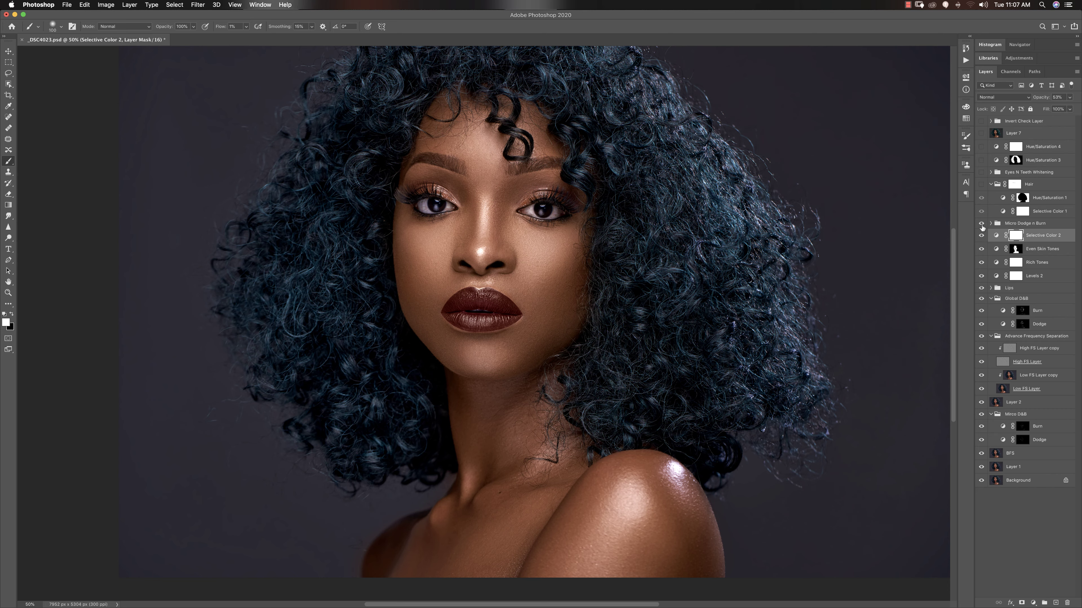
# Step: Show the Micro Dodge n Burn group and compare the skin around the lips with and without it
pyautogui.click(981, 223)
pyautogui.scroll(5, 517, 298)
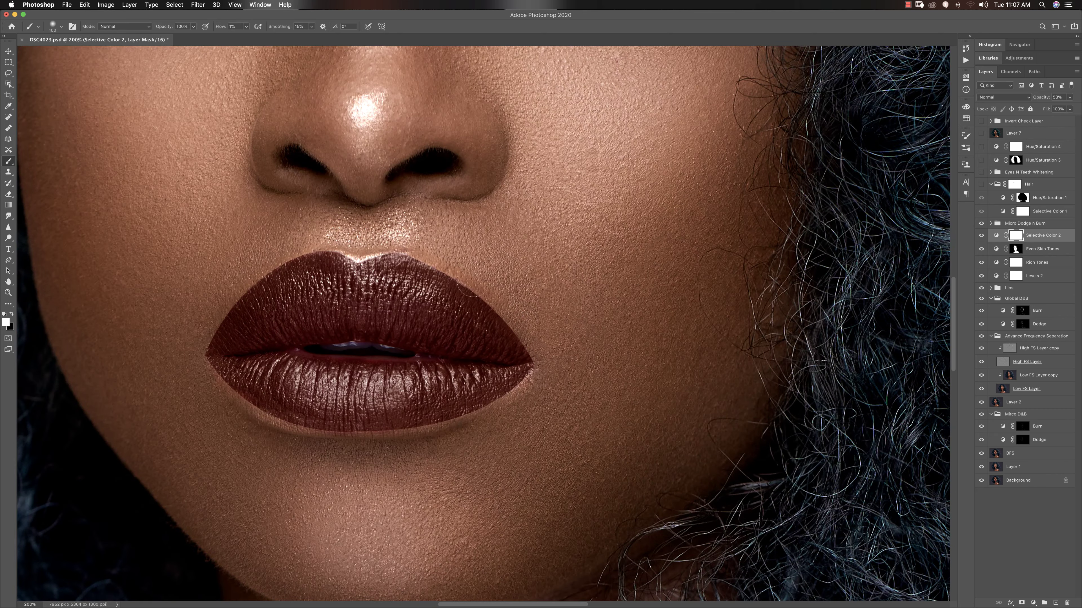
pyautogui.click(980, 223)
pyautogui.click(981, 223)
pyautogui.press('z')
pyautogui.moveTo(554, 306); pyautogui.dragTo(512, 309)
pyautogui.press('super+equal')
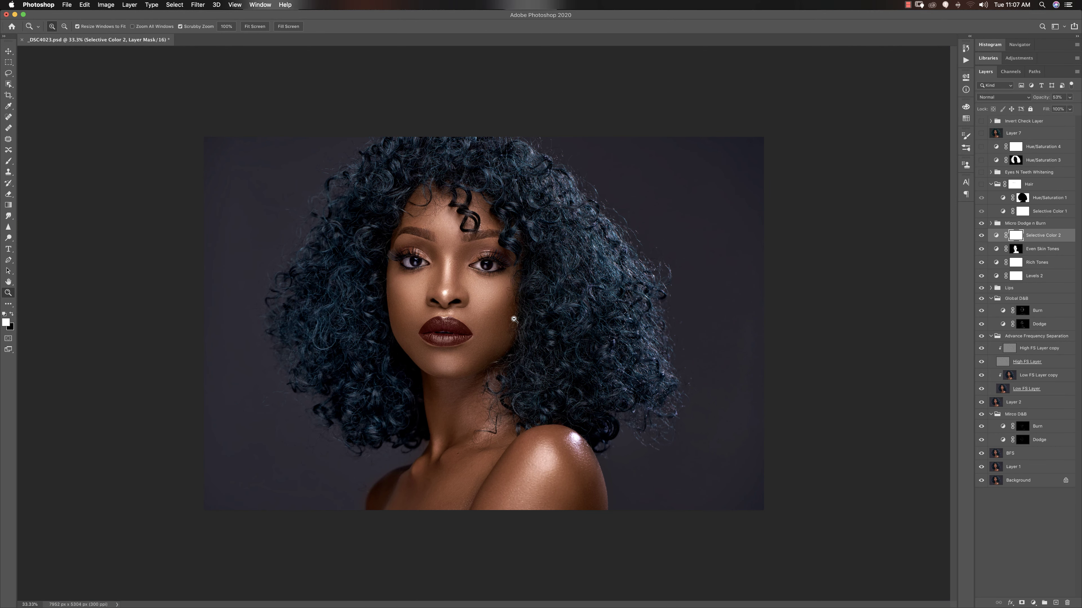
pyautogui.press('b')
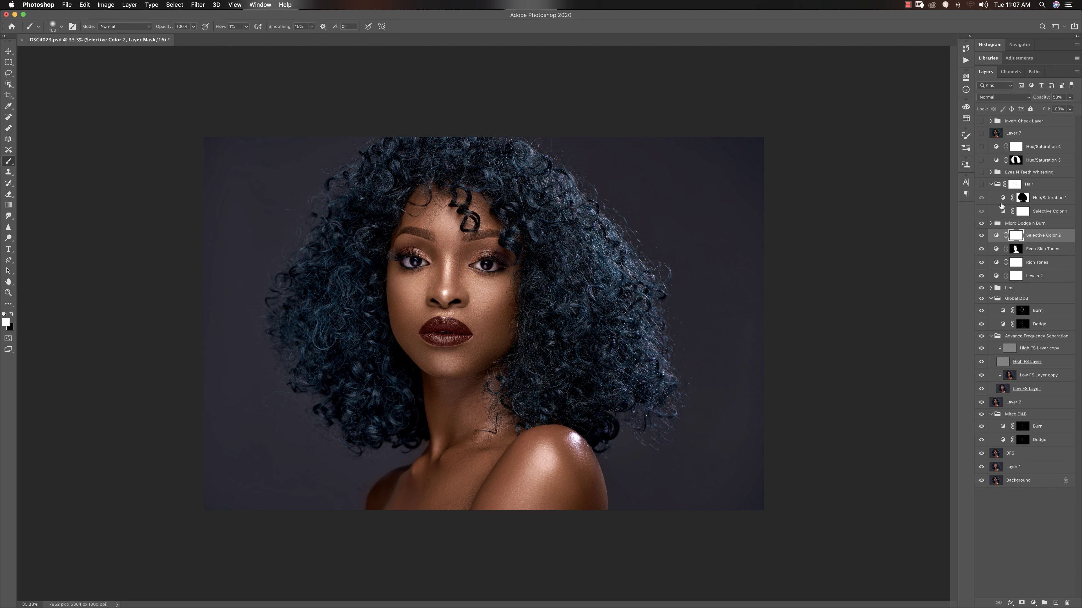
# Step: Show the Hair group, hide its Hue/Saturation 1 adjustment and compare the hair with and without Selective Color 1
pyautogui.click(981, 185)
pyautogui.click(1036, 212)
pyautogui.click(981, 198)
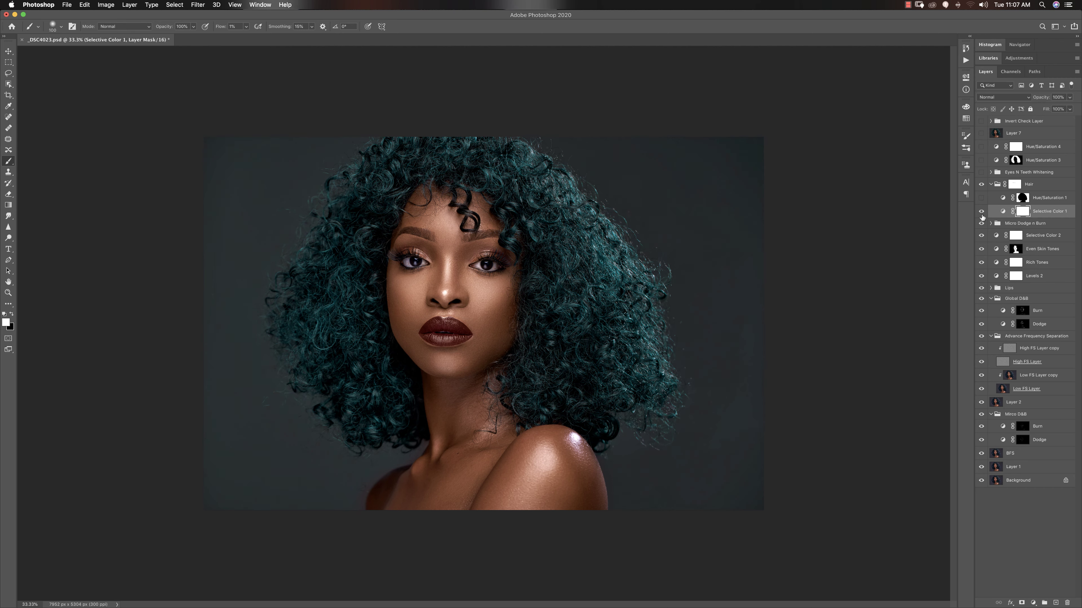
pyautogui.click(982, 213)
pyautogui.click(981, 212)
# Step: Review the Cyans and Blues settings of the Selective Color 1 adjustment
pyautogui.doubleClick(1002, 211)
pyautogui.click(801, 112)
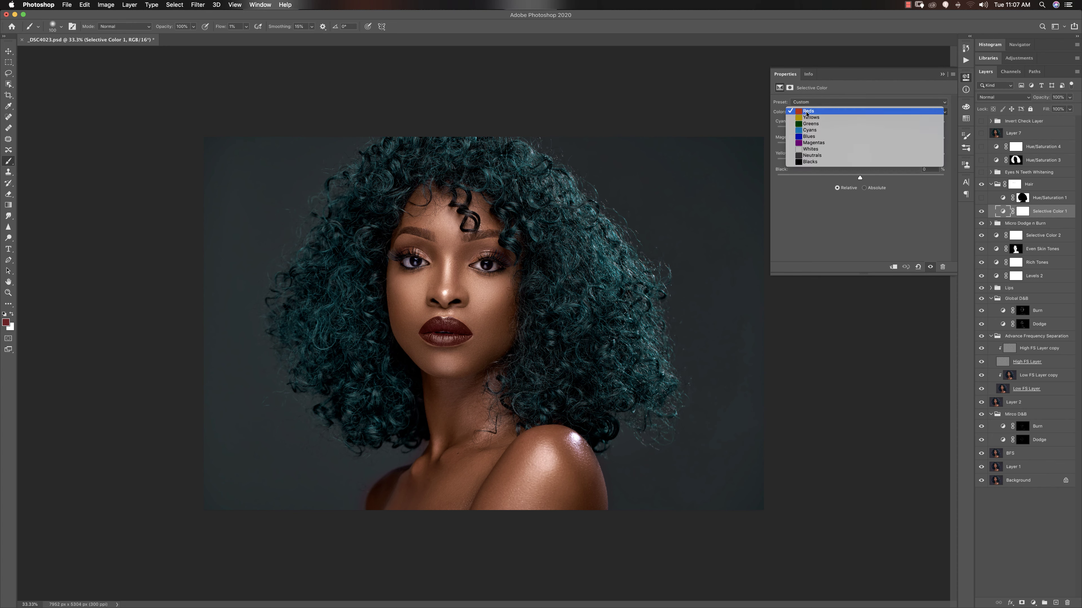
pyautogui.click(807, 131)
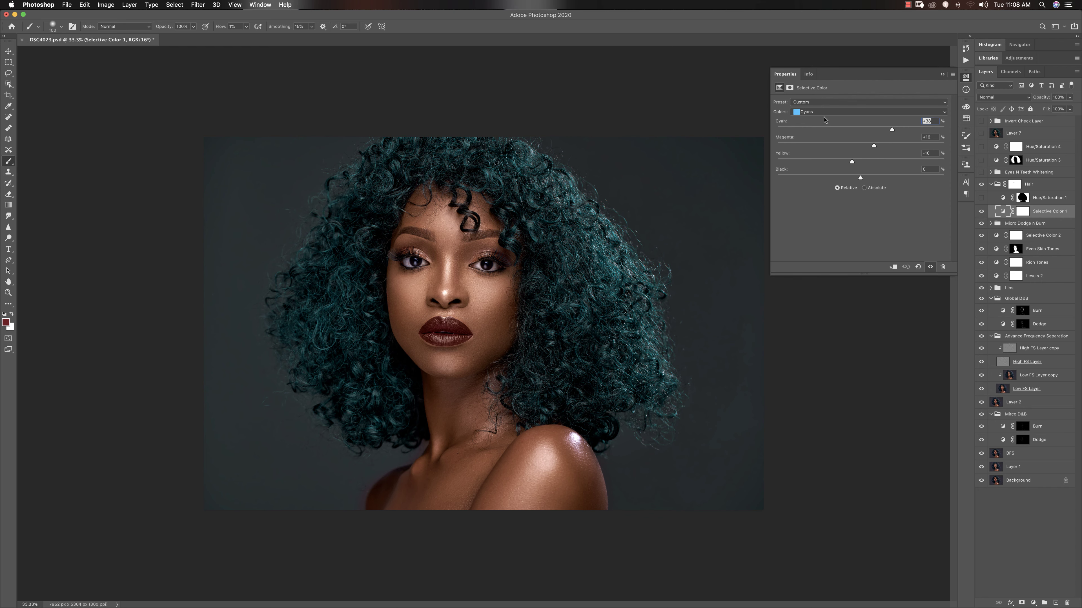
pyautogui.click(814, 112)
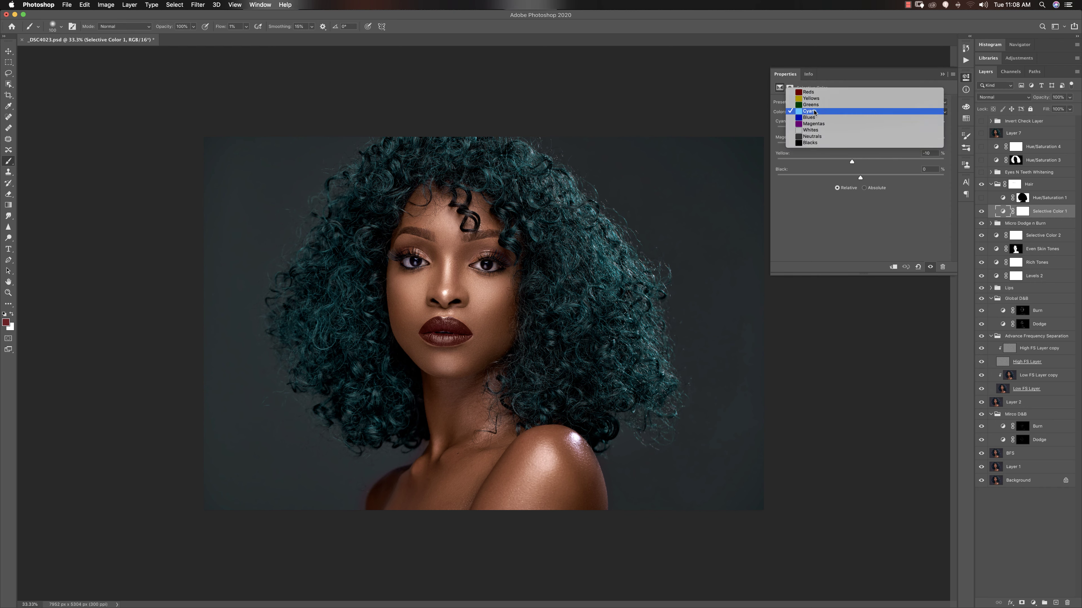
pyautogui.click(808, 118)
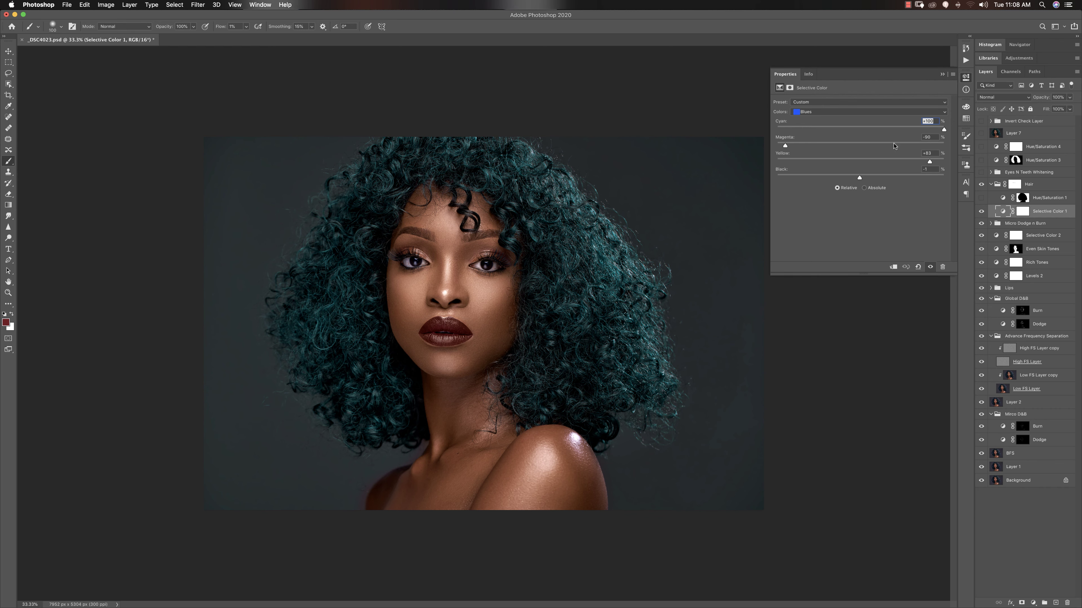
pyautogui.click(942, 74)
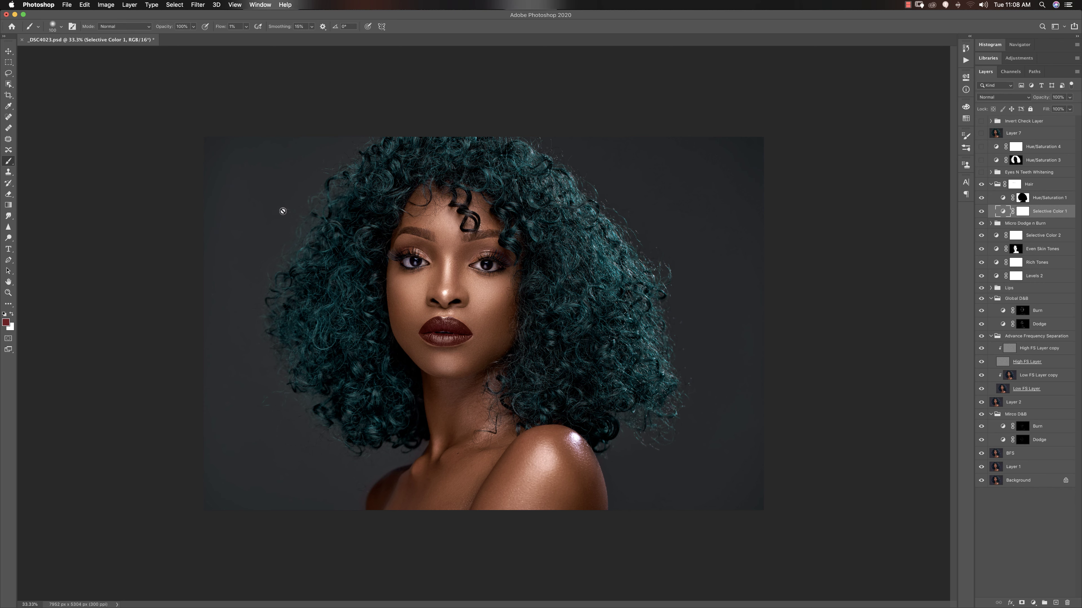
# Step: Review the Hue/Saturation 1 settings and collapse the Hair group
pyautogui.doubleClick(1003, 198)
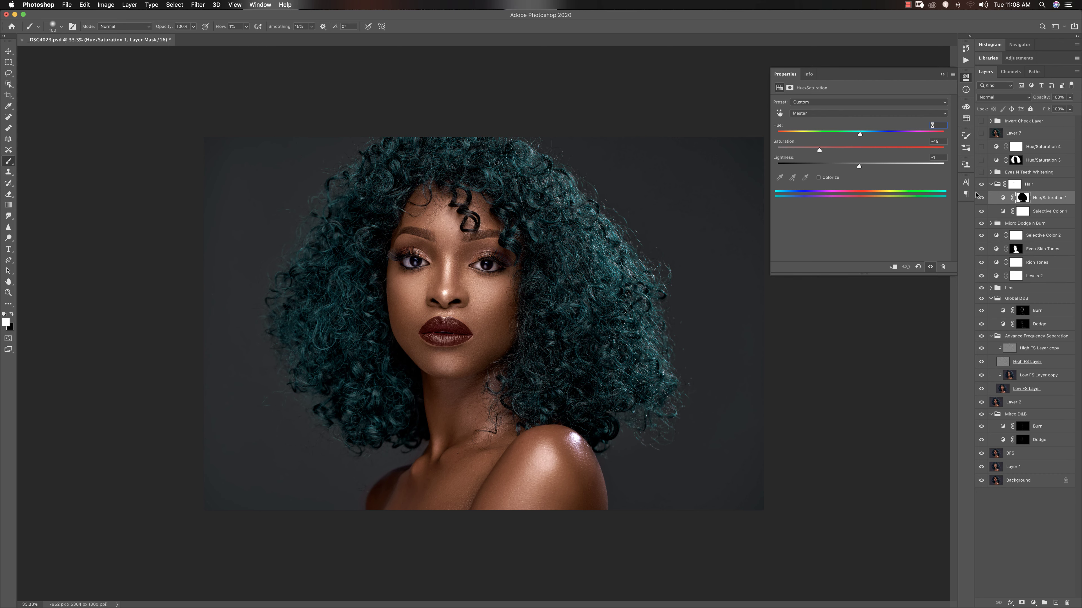
pyautogui.click(991, 184)
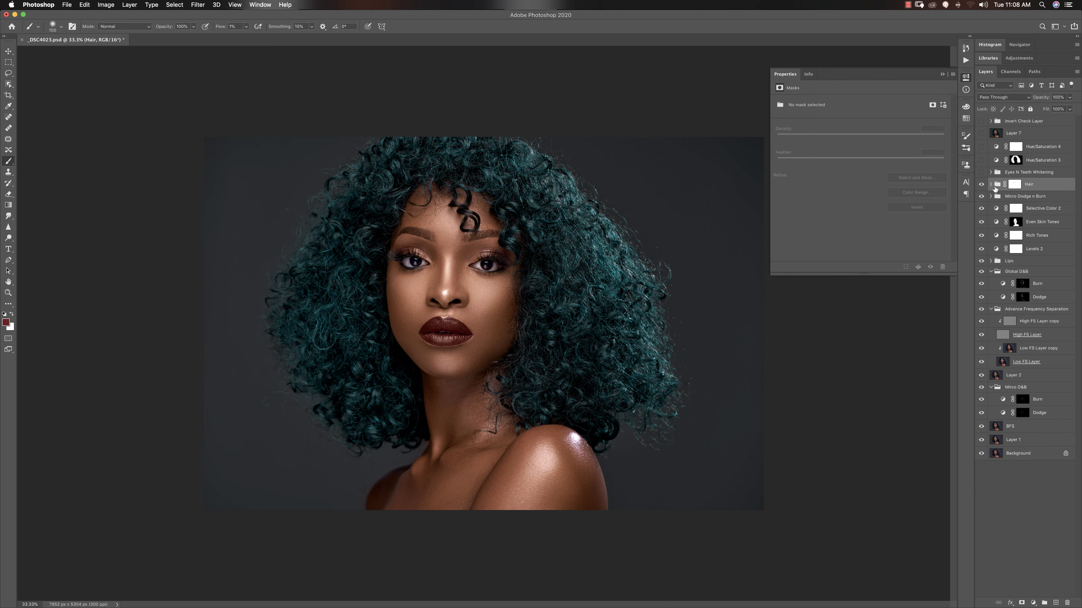
# Step: Show the Eyes N Teeth Whitening group, compare the eyes with and without it, and select the group
pyautogui.click(981, 173)
pyautogui.click(982, 173)
pyautogui.press('z')
pyautogui.click(490, 300)
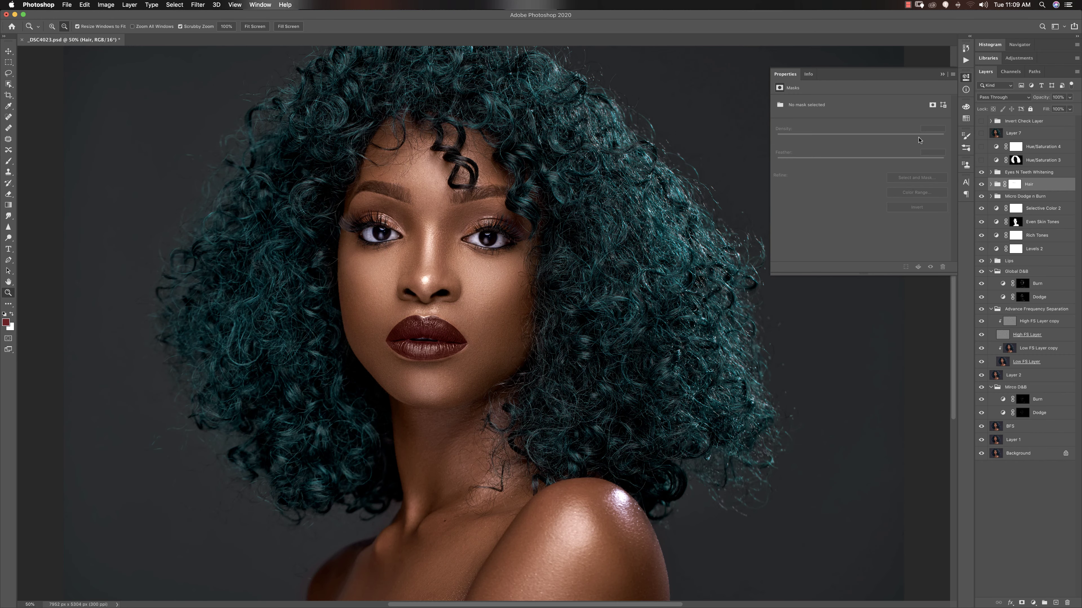
pyautogui.press('b')
pyautogui.click(982, 173)
pyautogui.click(981, 173)
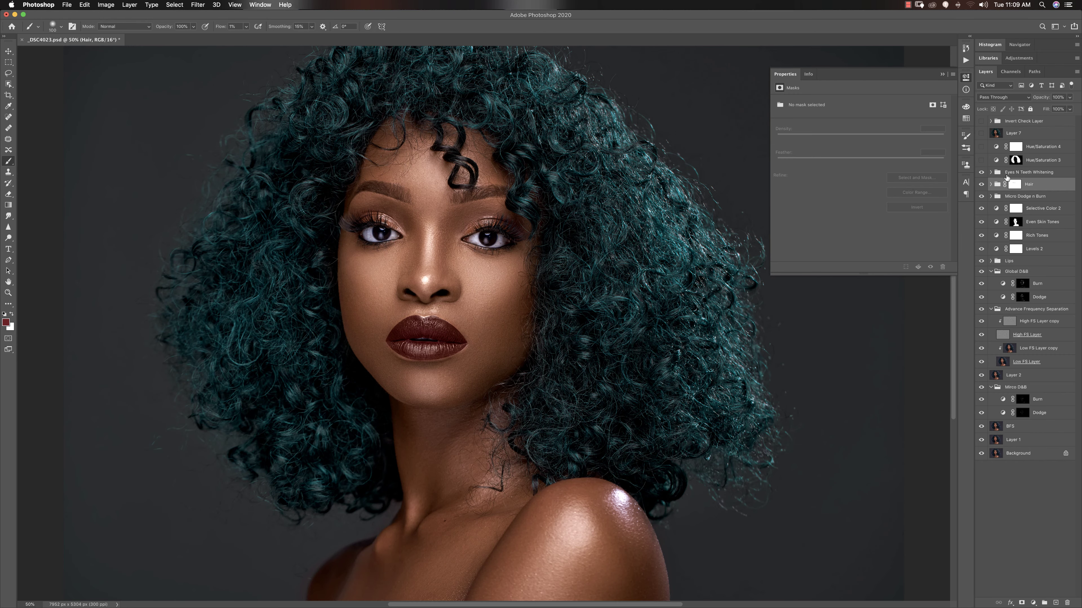
pyautogui.click(1008, 172)
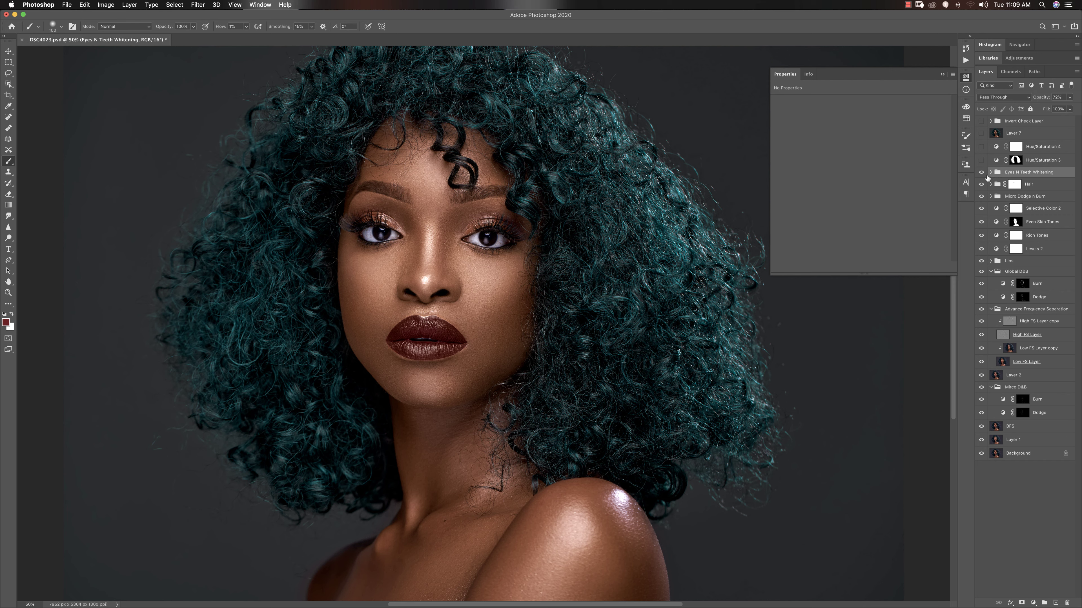
# Step: Show the Hue/Saturation 3 adjustment and display its settings
pyautogui.click(1035, 162)
pyautogui.click(981, 161)
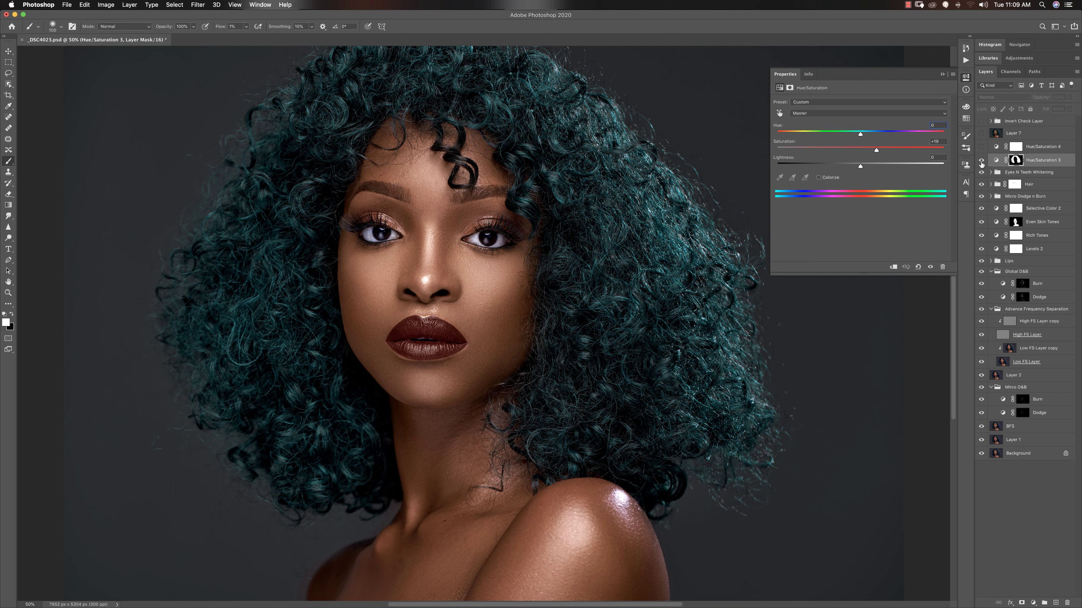
pyautogui.click(996, 161)
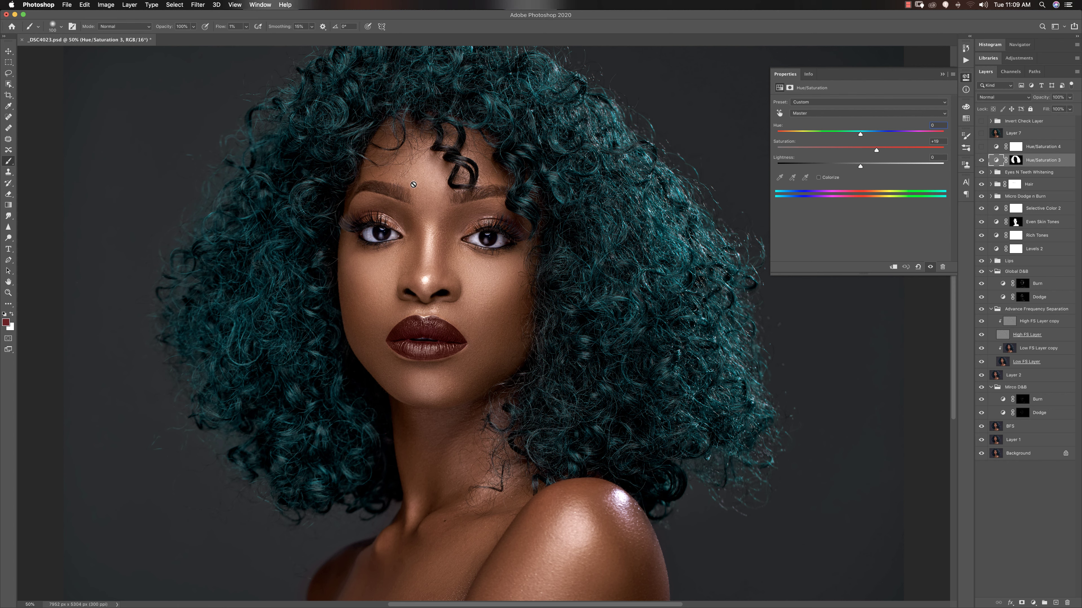
# Step: Show the Hue/Saturation 4 adjustment and review its Reds and Yellows saturation settings
pyautogui.click(981, 146)
pyautogui.click(982, 147)
pyautogui.click(995, 148)
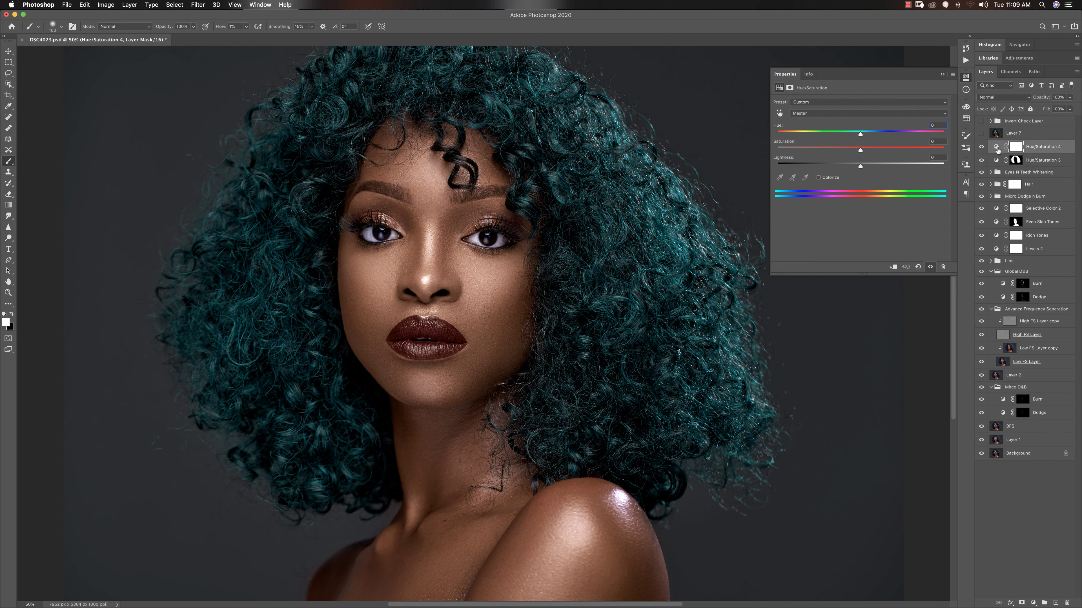
pyautogui.click(811, 114)
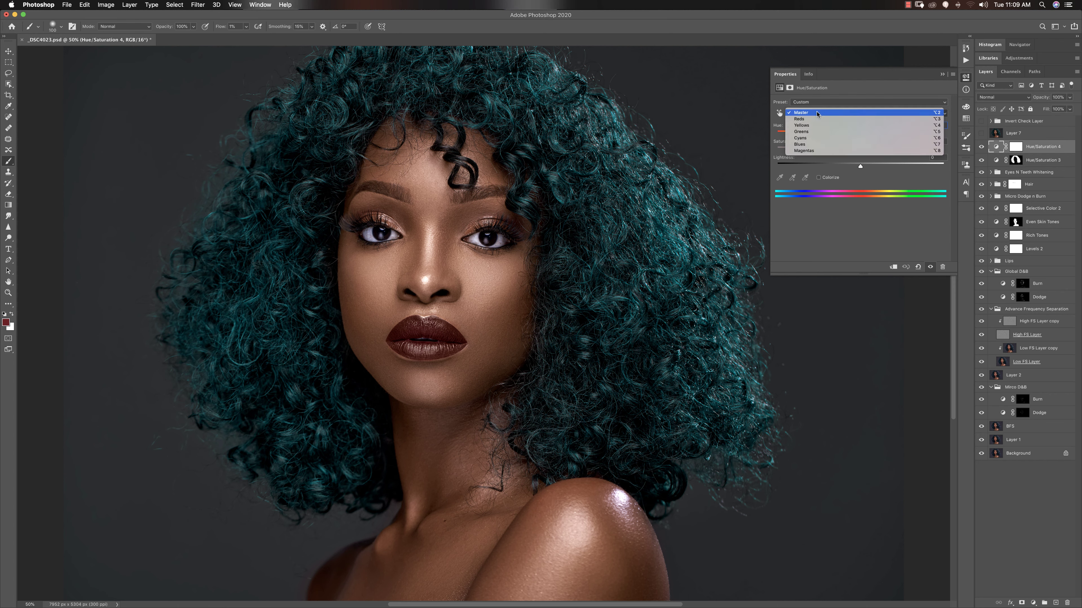
pyautogui.click(813, 119)
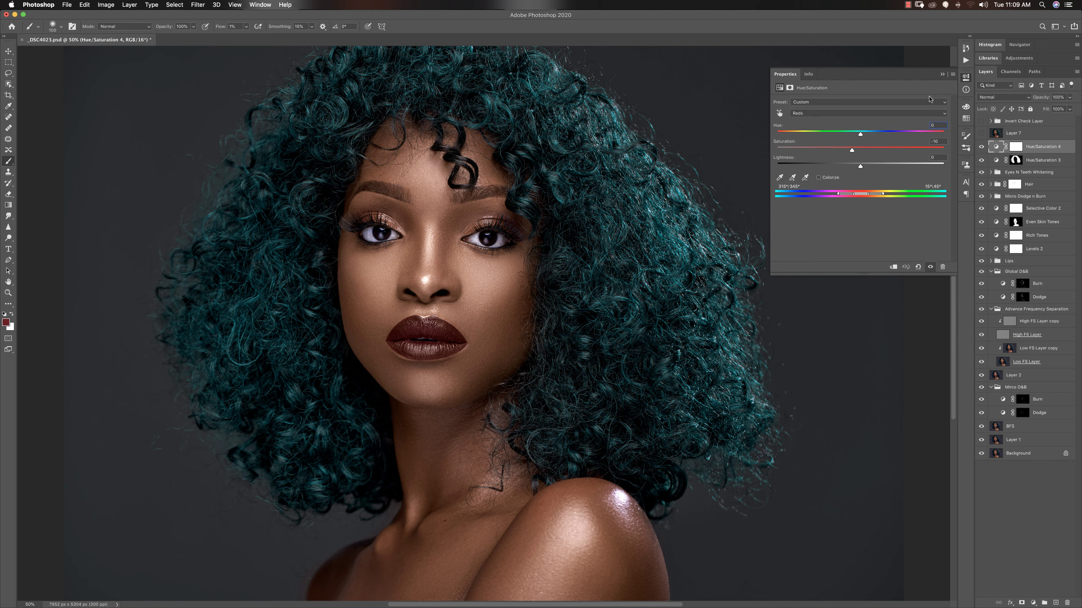
pyautogui.click(826, 113)
pyautogui.click(828, 118)
# Step: Show Layer 7 and compare the portrait with and without it several times, leaving the layer on
pyautogui.press('z')
pyautogui.keyDown('alt'); pyautogui.click(506, 305); pyautogui.keyUp('alt')
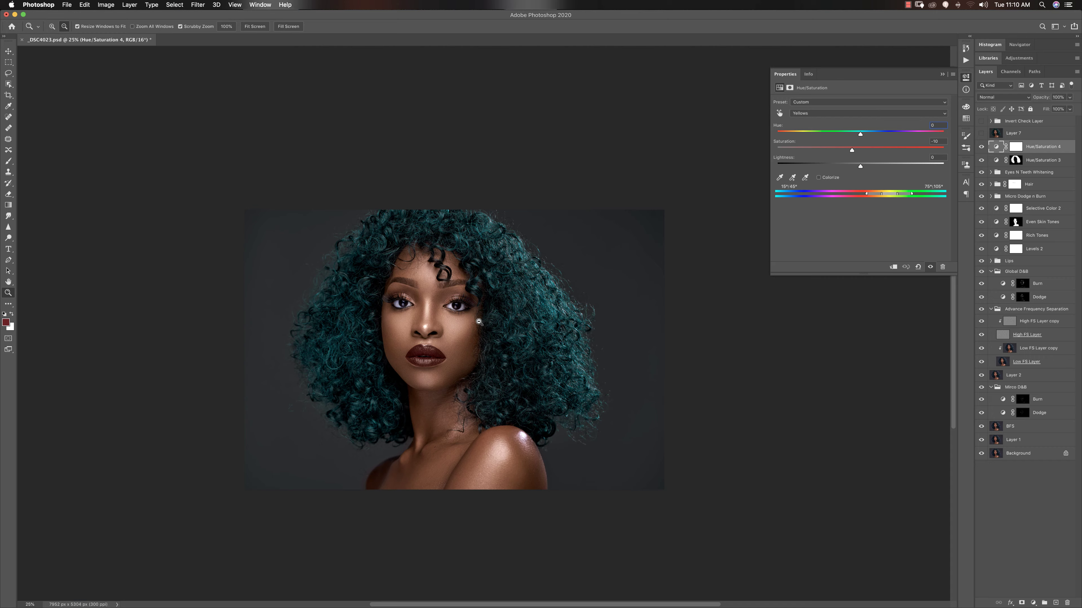
pyautogui.click(442, 344)
pyautogui.keyDown('alt'); pyautogui.click(455, 325); pyautogui.keyUp('alt')
pyautogui.click(473, 341)
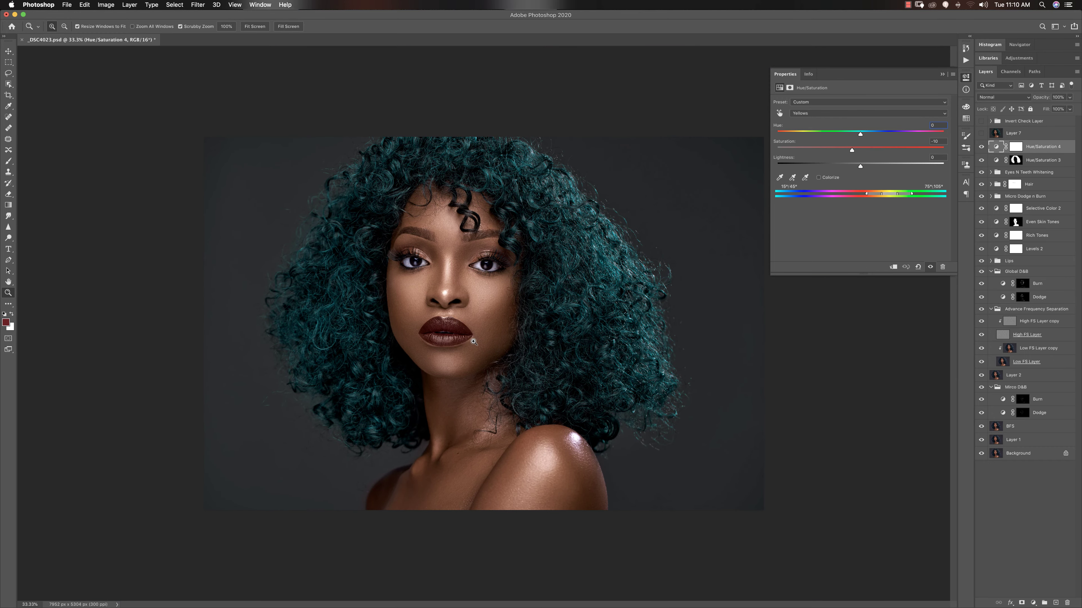
pyautogui.click(474, 341)
pyautogui.click(983, 134)
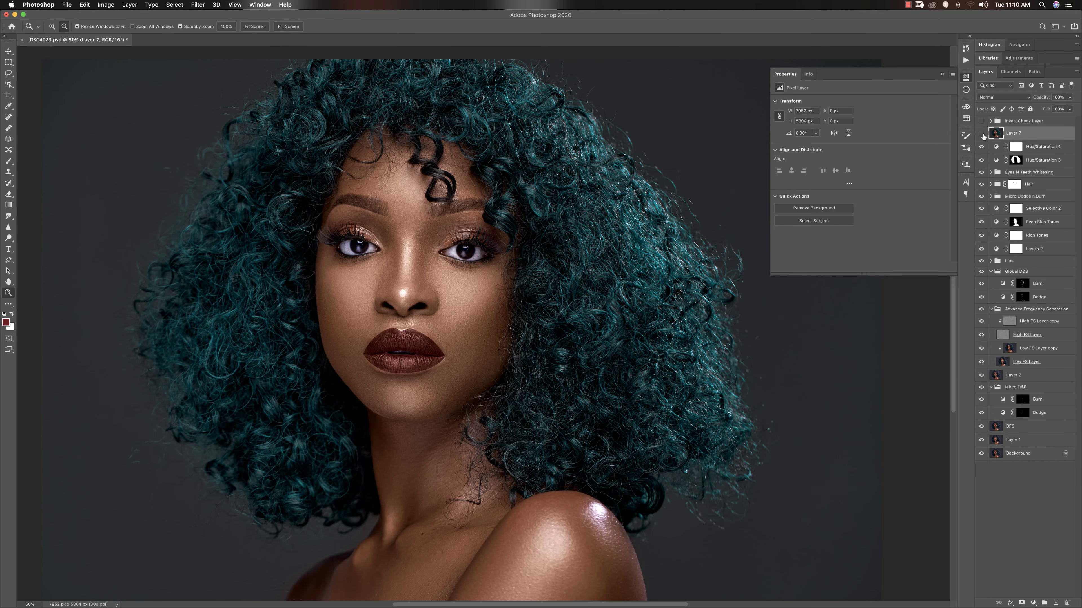
pyautogui.click(982, 135)
pyautogui.click(982, 135)
pyautogui.click(982, 134)
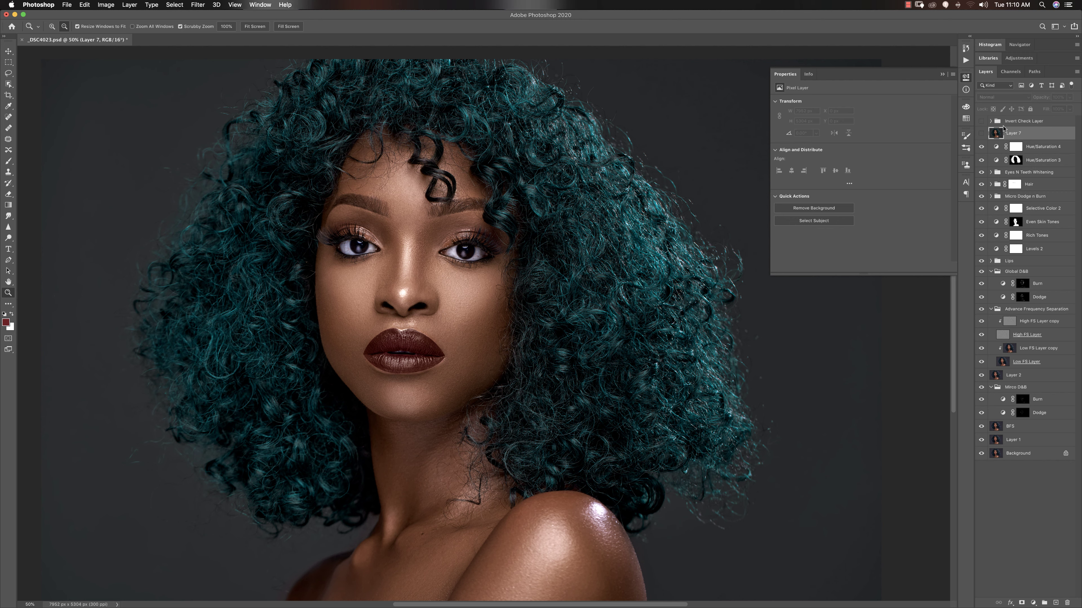
pyautogui.click(982, 134)
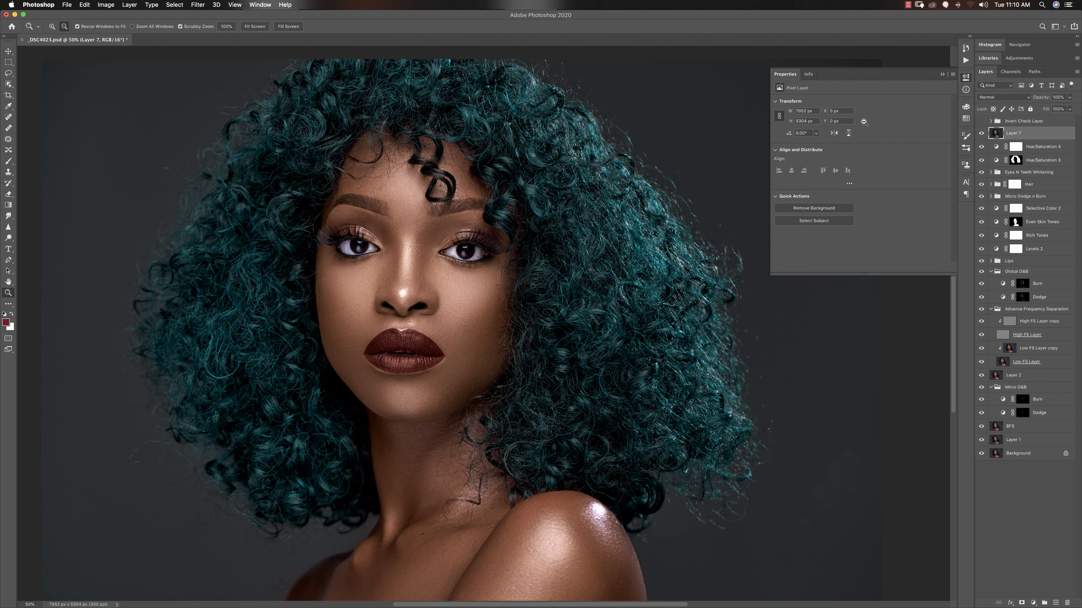
pyautogui.click(982, 133)
pyautogui.click(982, 133)
pyautogui.click(982, 133)
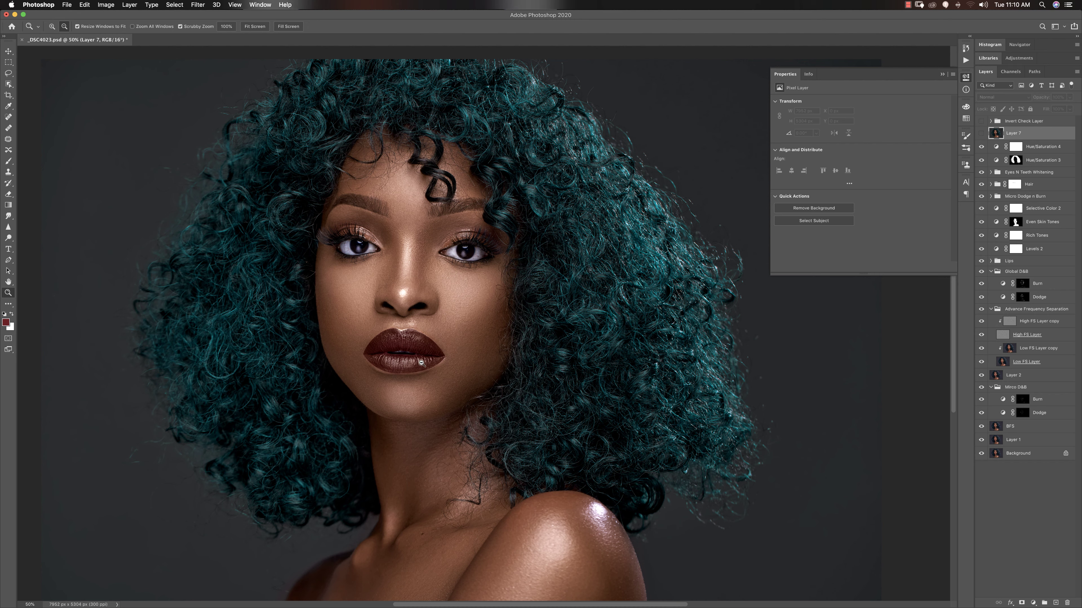
pyautogui.click(981, 134)
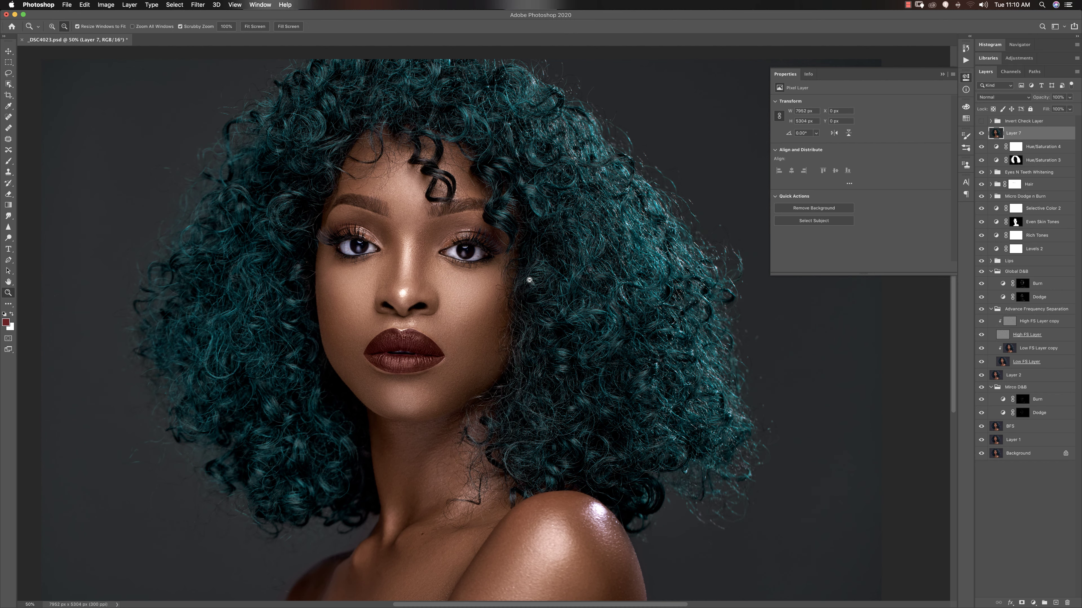
# Step: Compare the finished retouch with the original by isolating the Background layer and restoring all layers several times
pyautogui.keyDown('alt'); pyautogui.click(391, 322); pyautogui.keyUp('alt')
pyautogui.keyDown('alt'); pyautogui.click(579, 321); pyautogui.keyUp('alt')
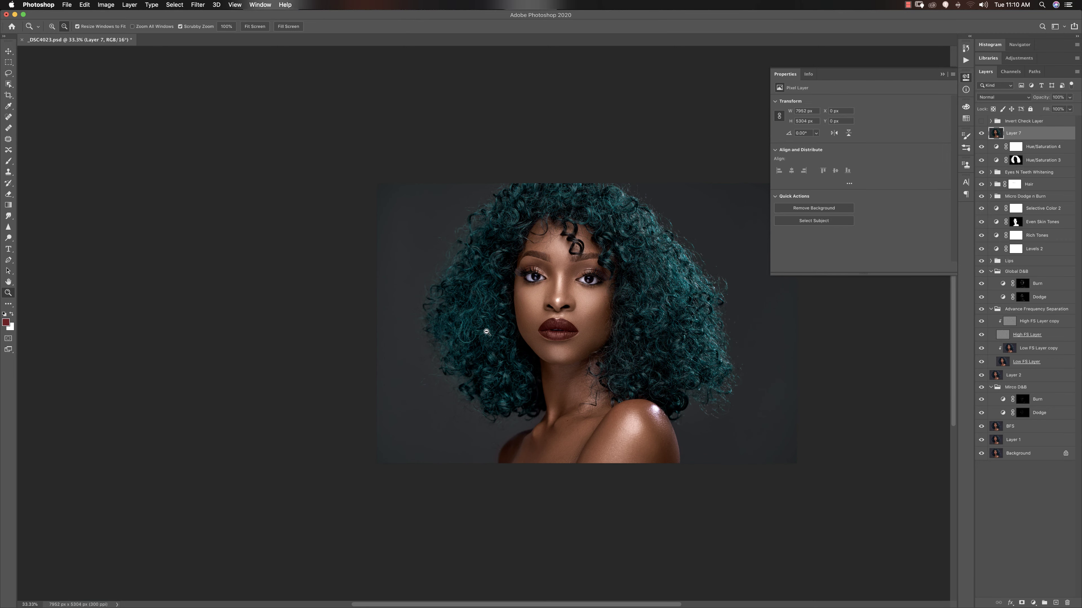
pyautogui.click(579, 322)
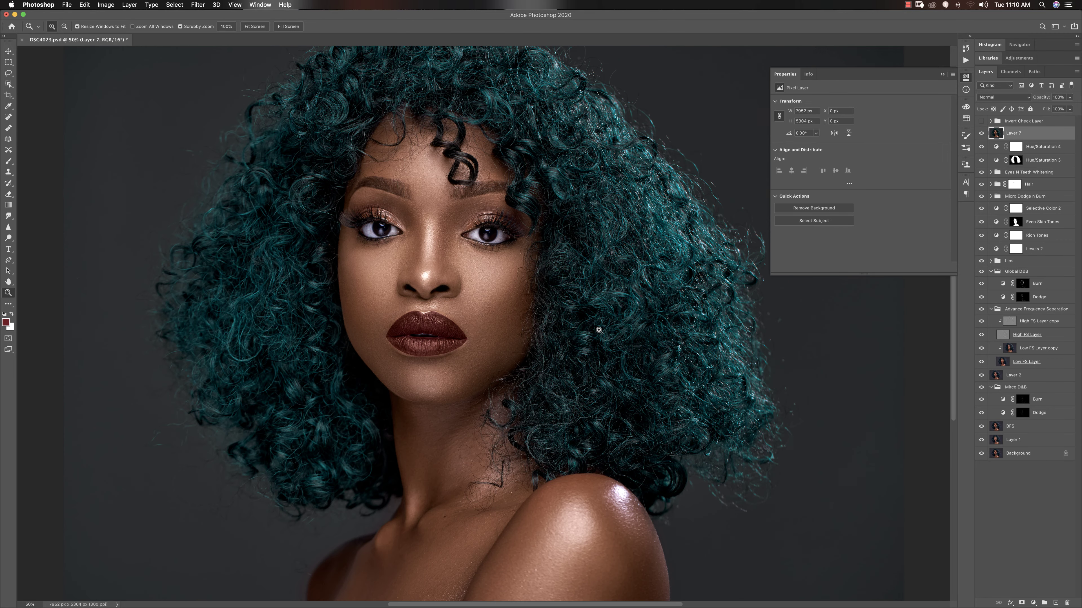
pyautogui.keyDown('alt'); pyautogui.click(981, 453); pyautogui.keyUp('alt')
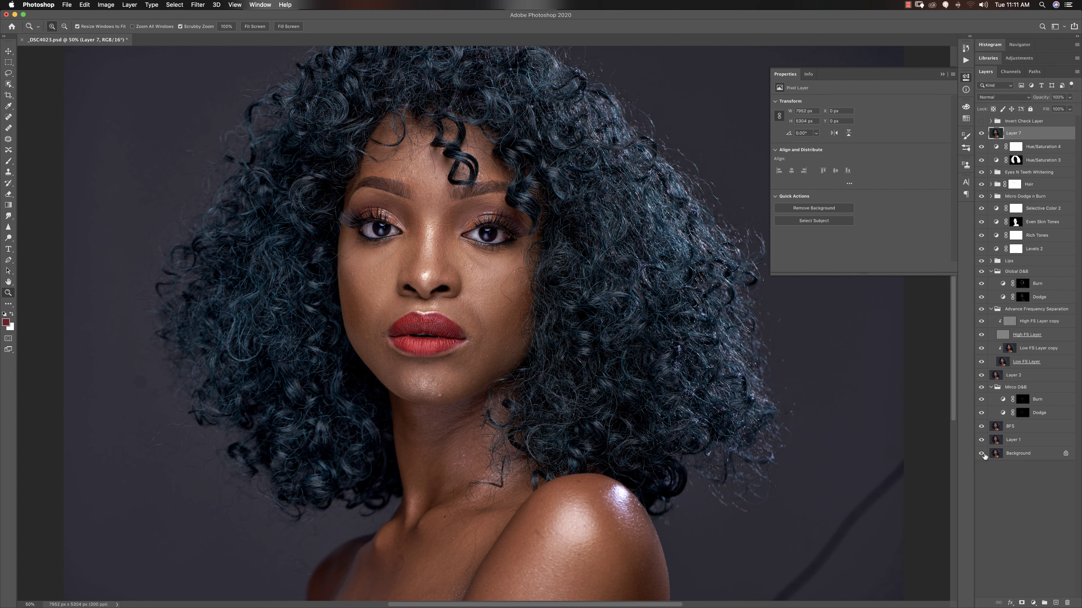
pyautogui.keyDown('alt'); pyautogui.click(983, 457); pyautogui.keyUp('alt')
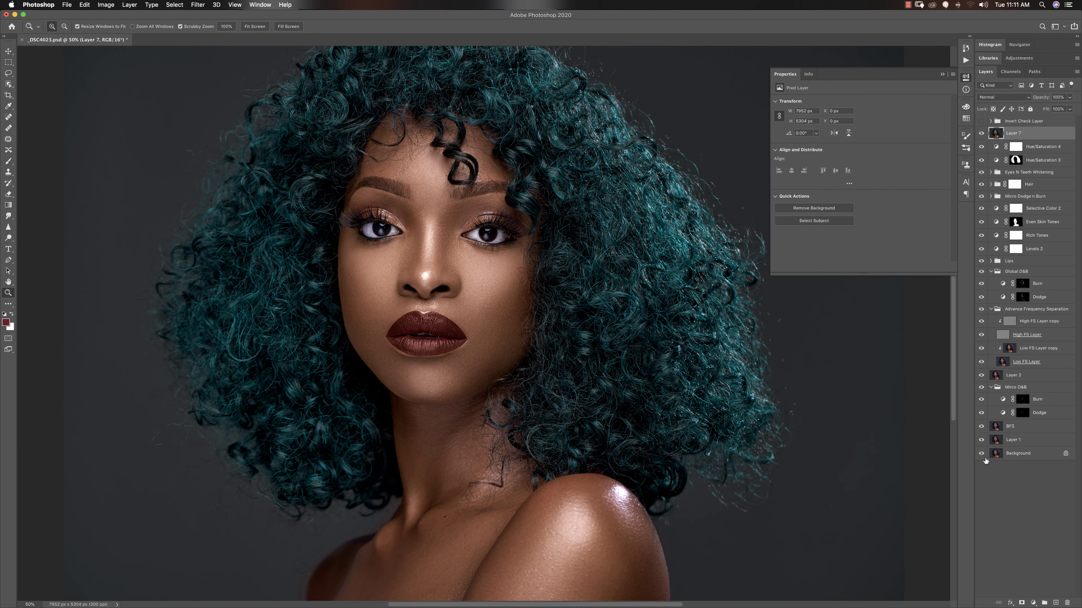
pyautogui.keyDown('alt'); pyautogui.click(983, 456); pyautogui.keyUp('alt')
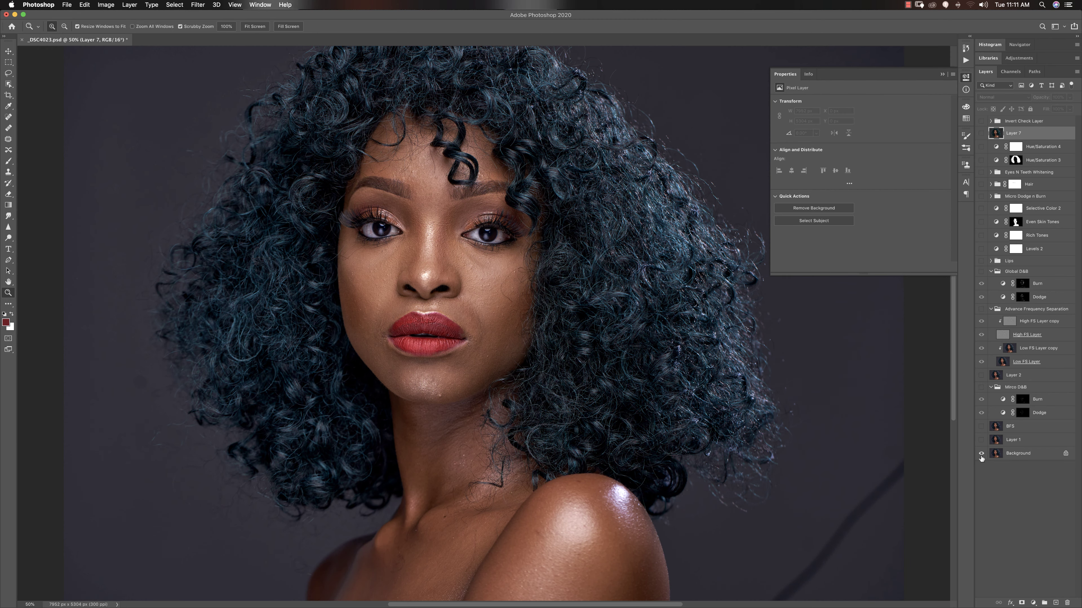
pyautogui.keyDown('alt'); pyautogui.click(981, 455); pyautogui.keyUp('alt')
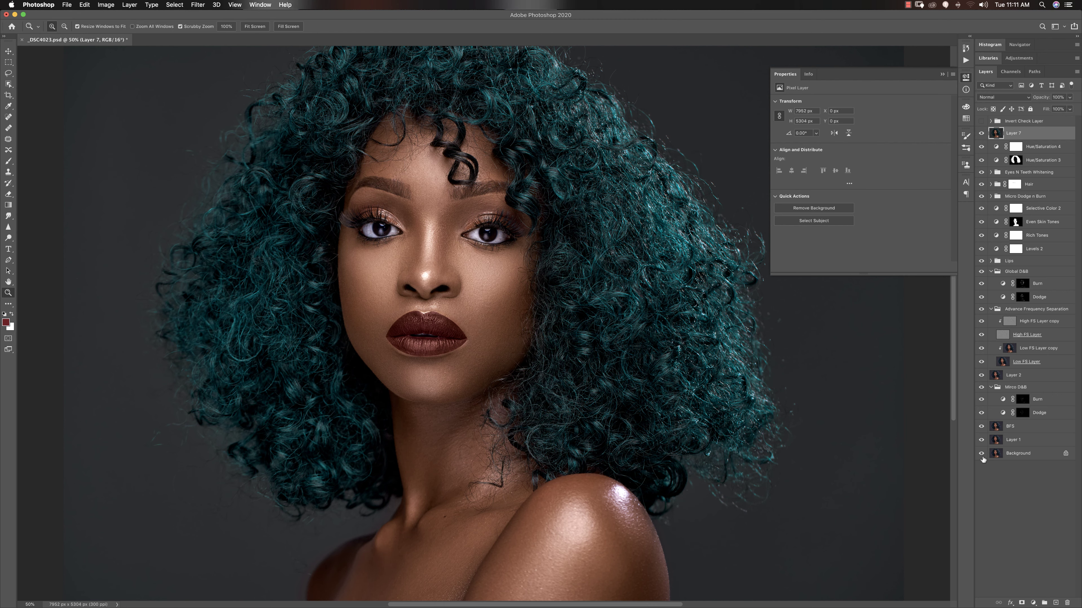
pyautogui.keyDown('alt'); pyautogui.click(982, 455); pyautogui.keyUp('alt')
pyautogui.keyDown('alt'); pyautogui.click(981, 455); pyautogui.keyUp('alt')
pyautogui.keyDown('alt'); pyautogui.click(417, 342); pyautogui.keyUp('alt')
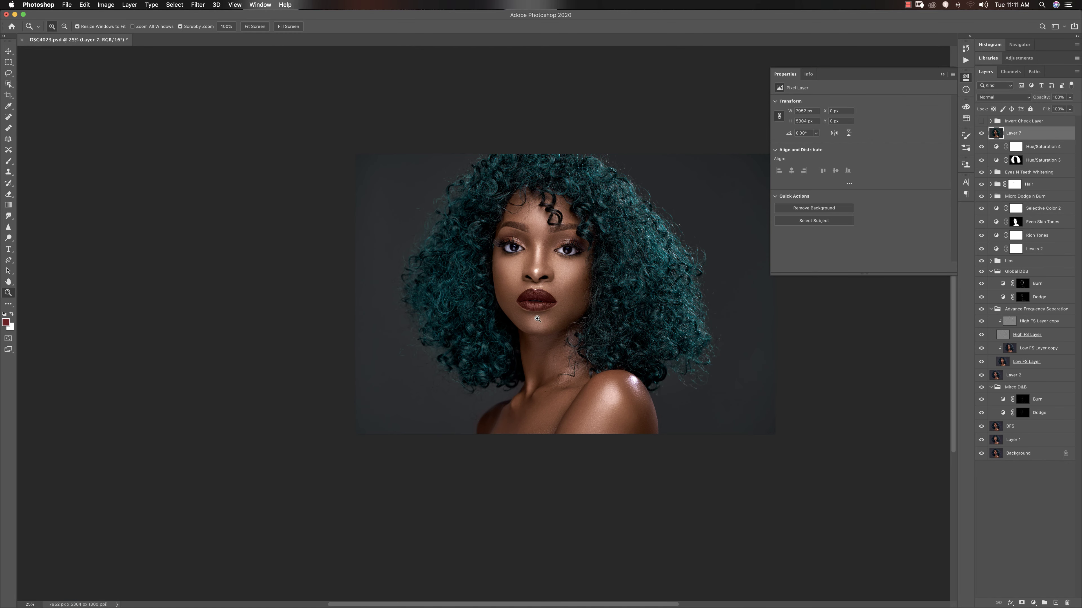
pyautogui.click(540, 326)
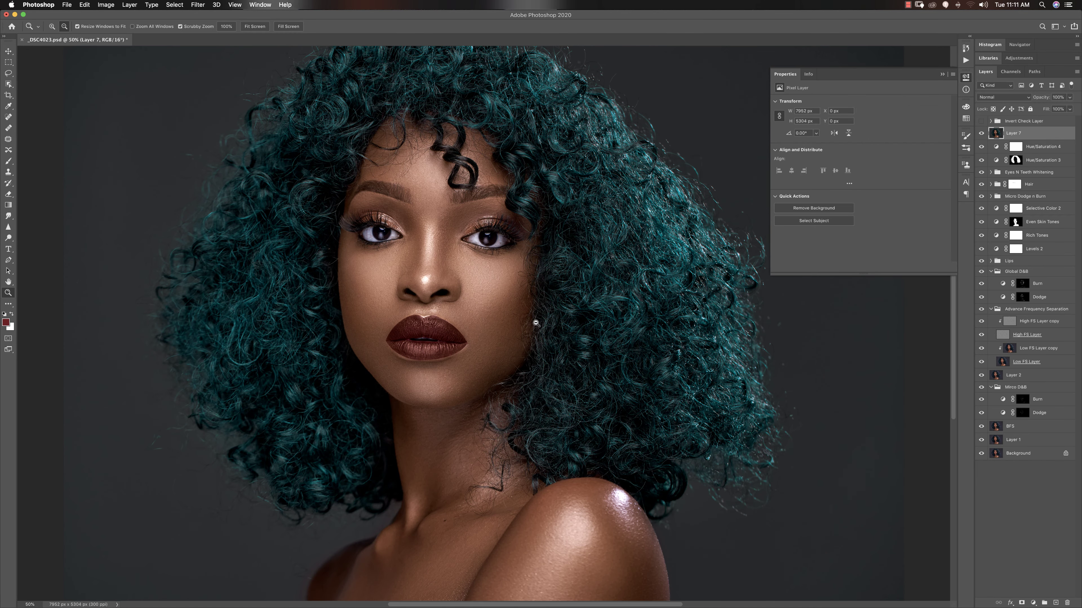